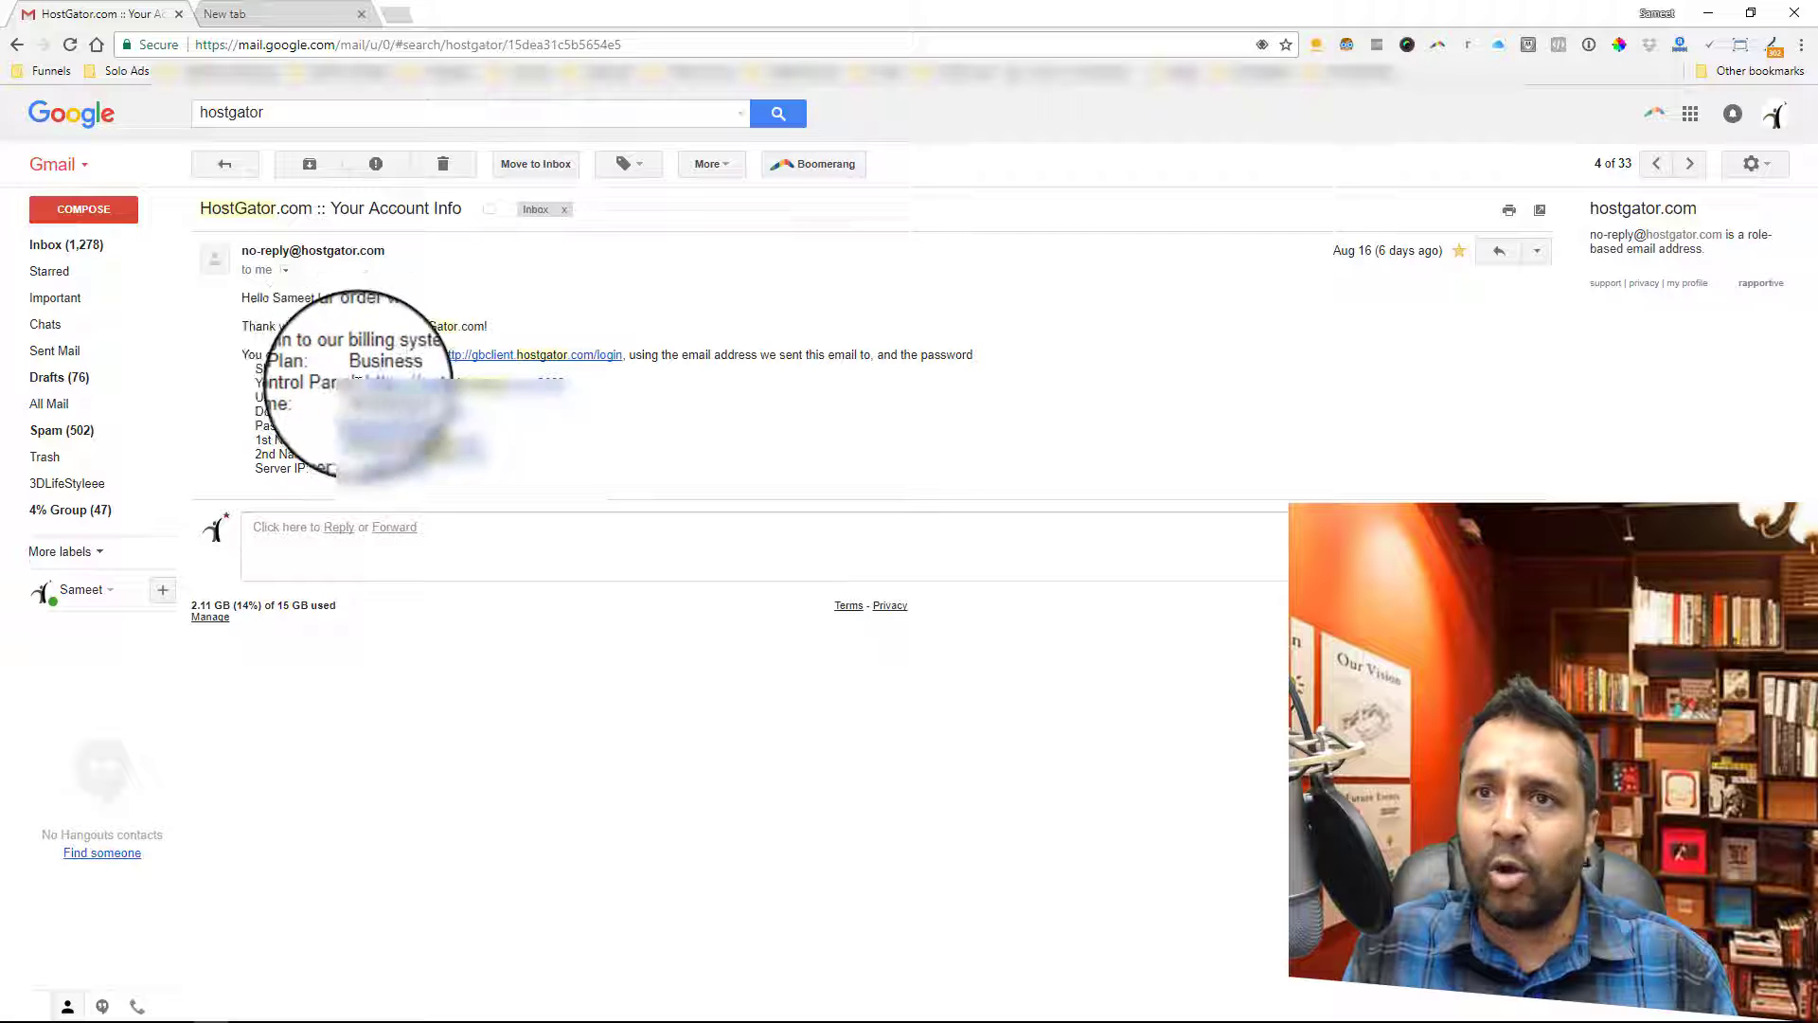
- Open the cPanel login page from the email and autofill the saved username
{"action": "left_click", "coordinate": [497, 383]}
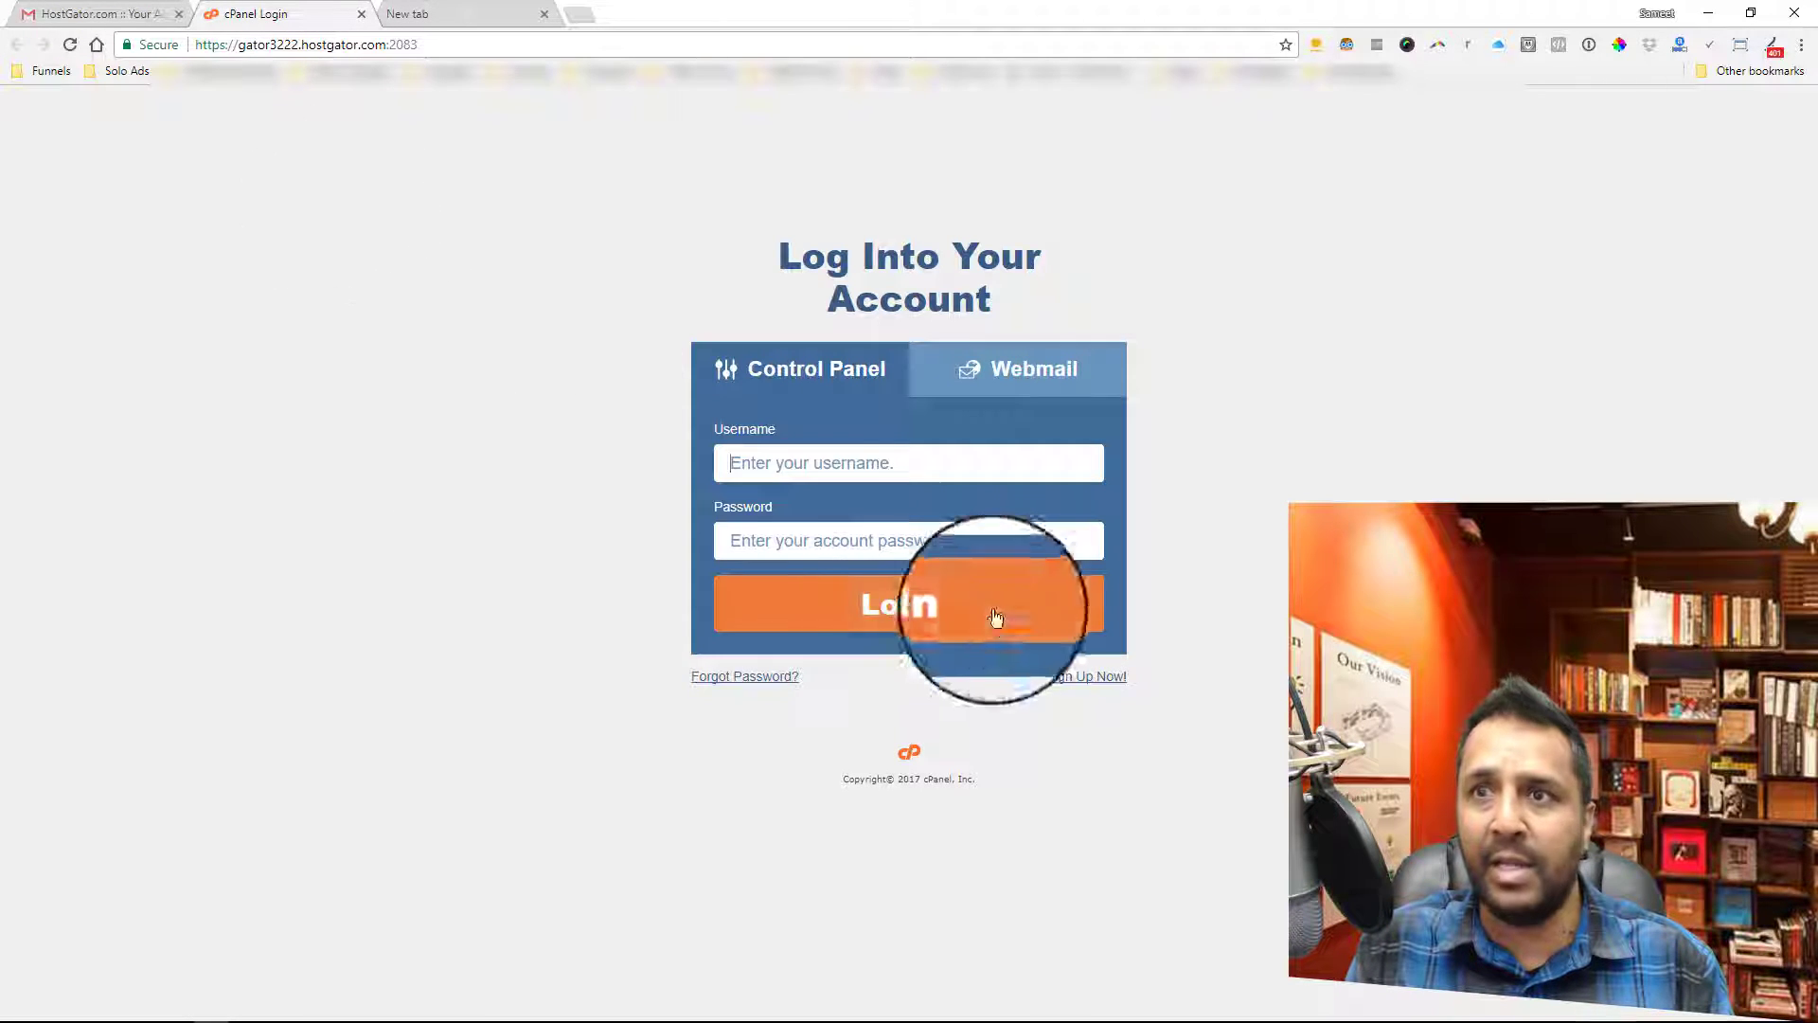
{"action": "left_click", "coordinate": [847, 464]}
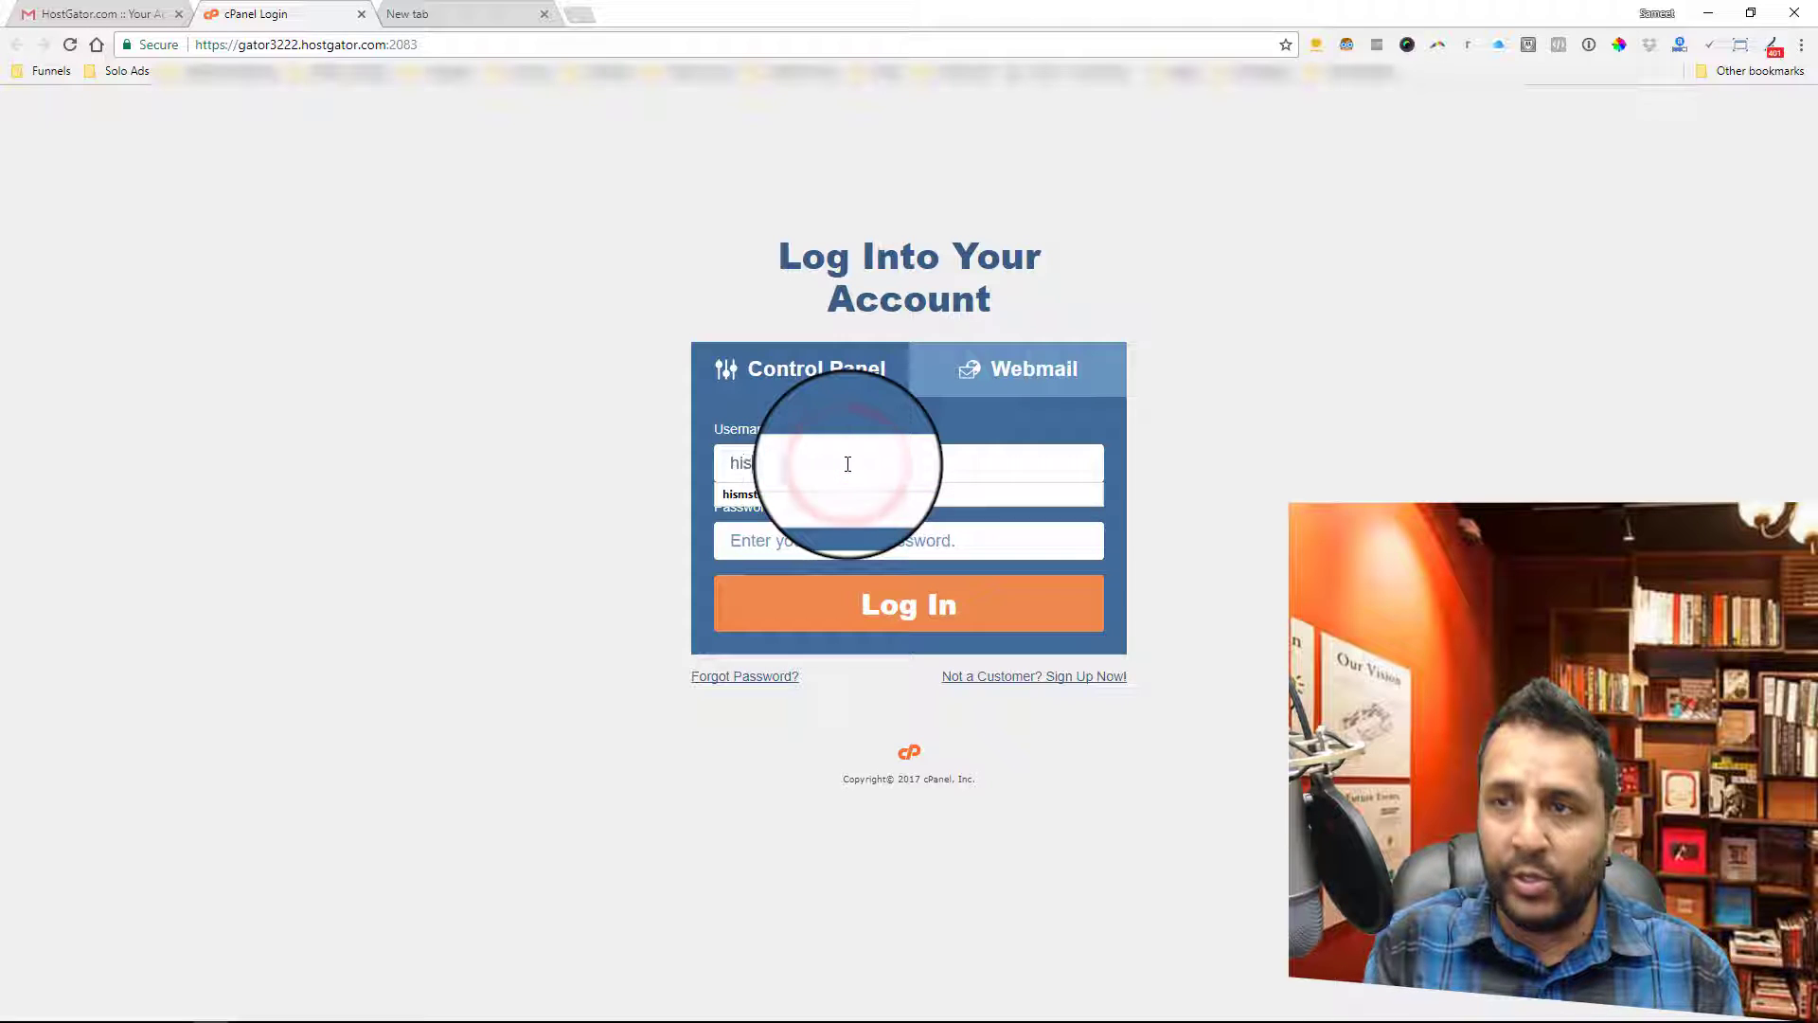
{"action": "key", "text": "Down"}
{"action": "key", "text": "Return"}
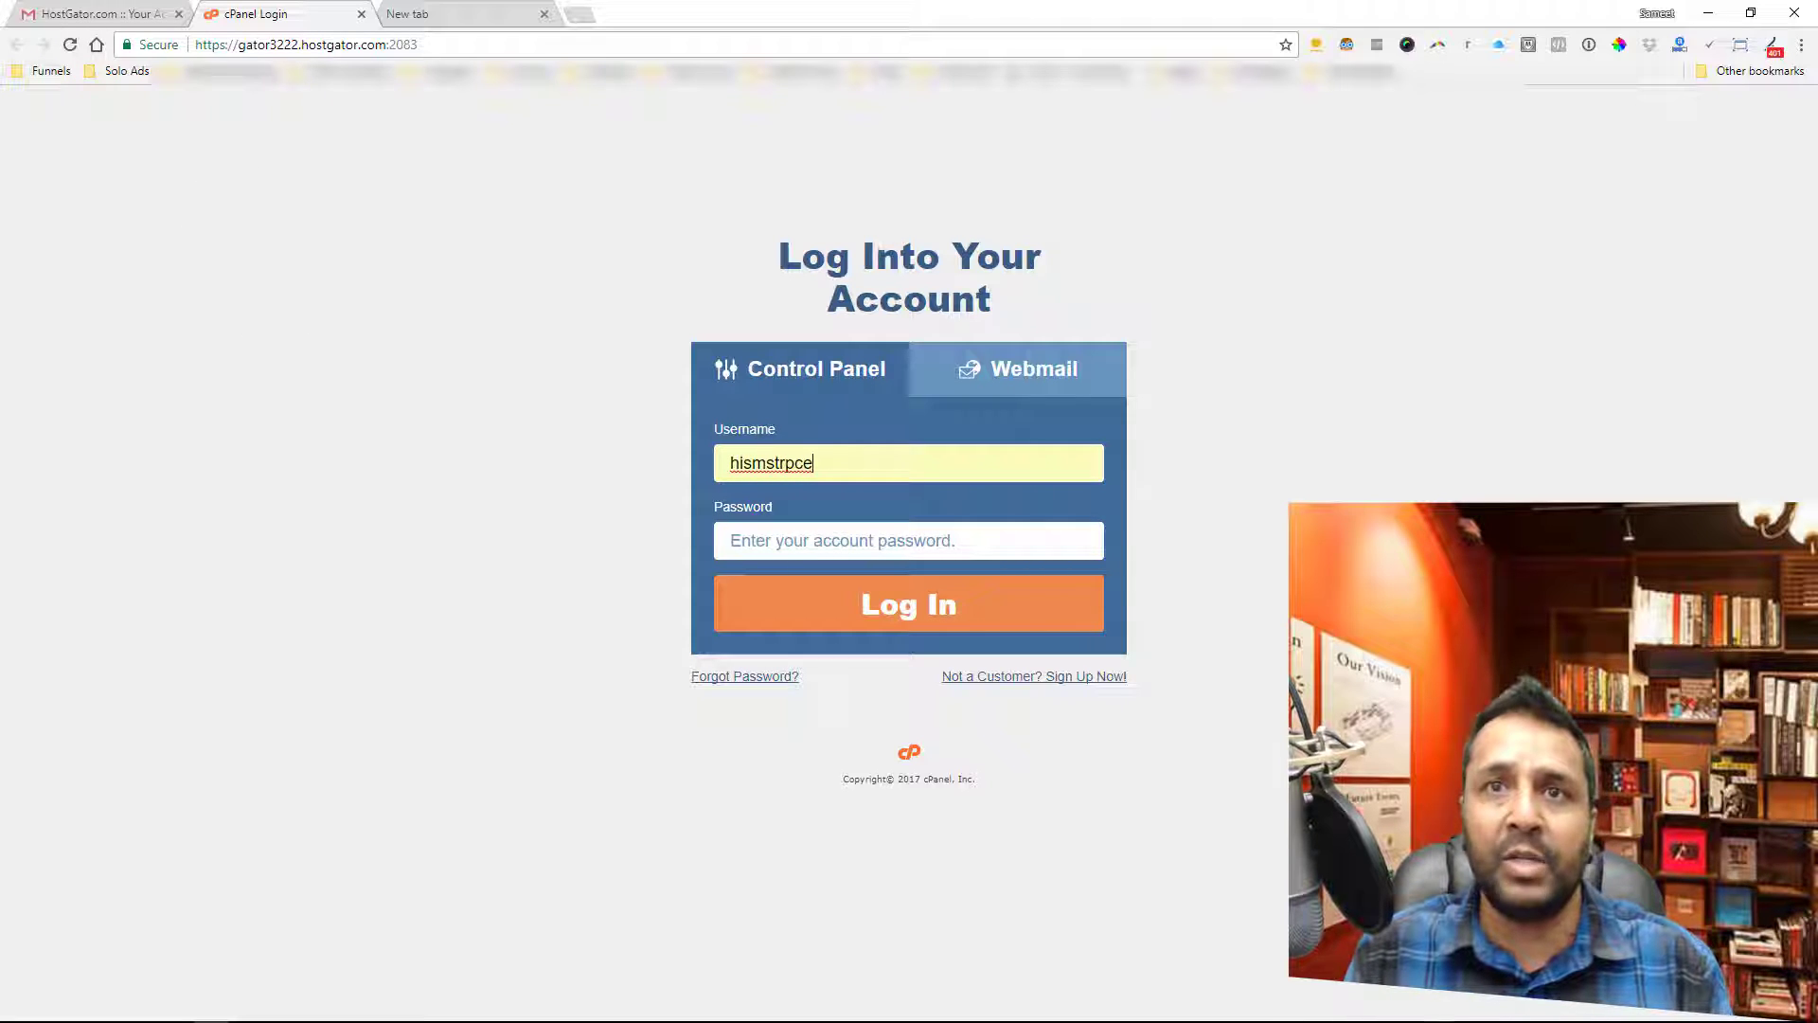
- Copy the password from the HostGator email into the Password field and log in
{"action": "left_click", "coordinate": [95, 14]}
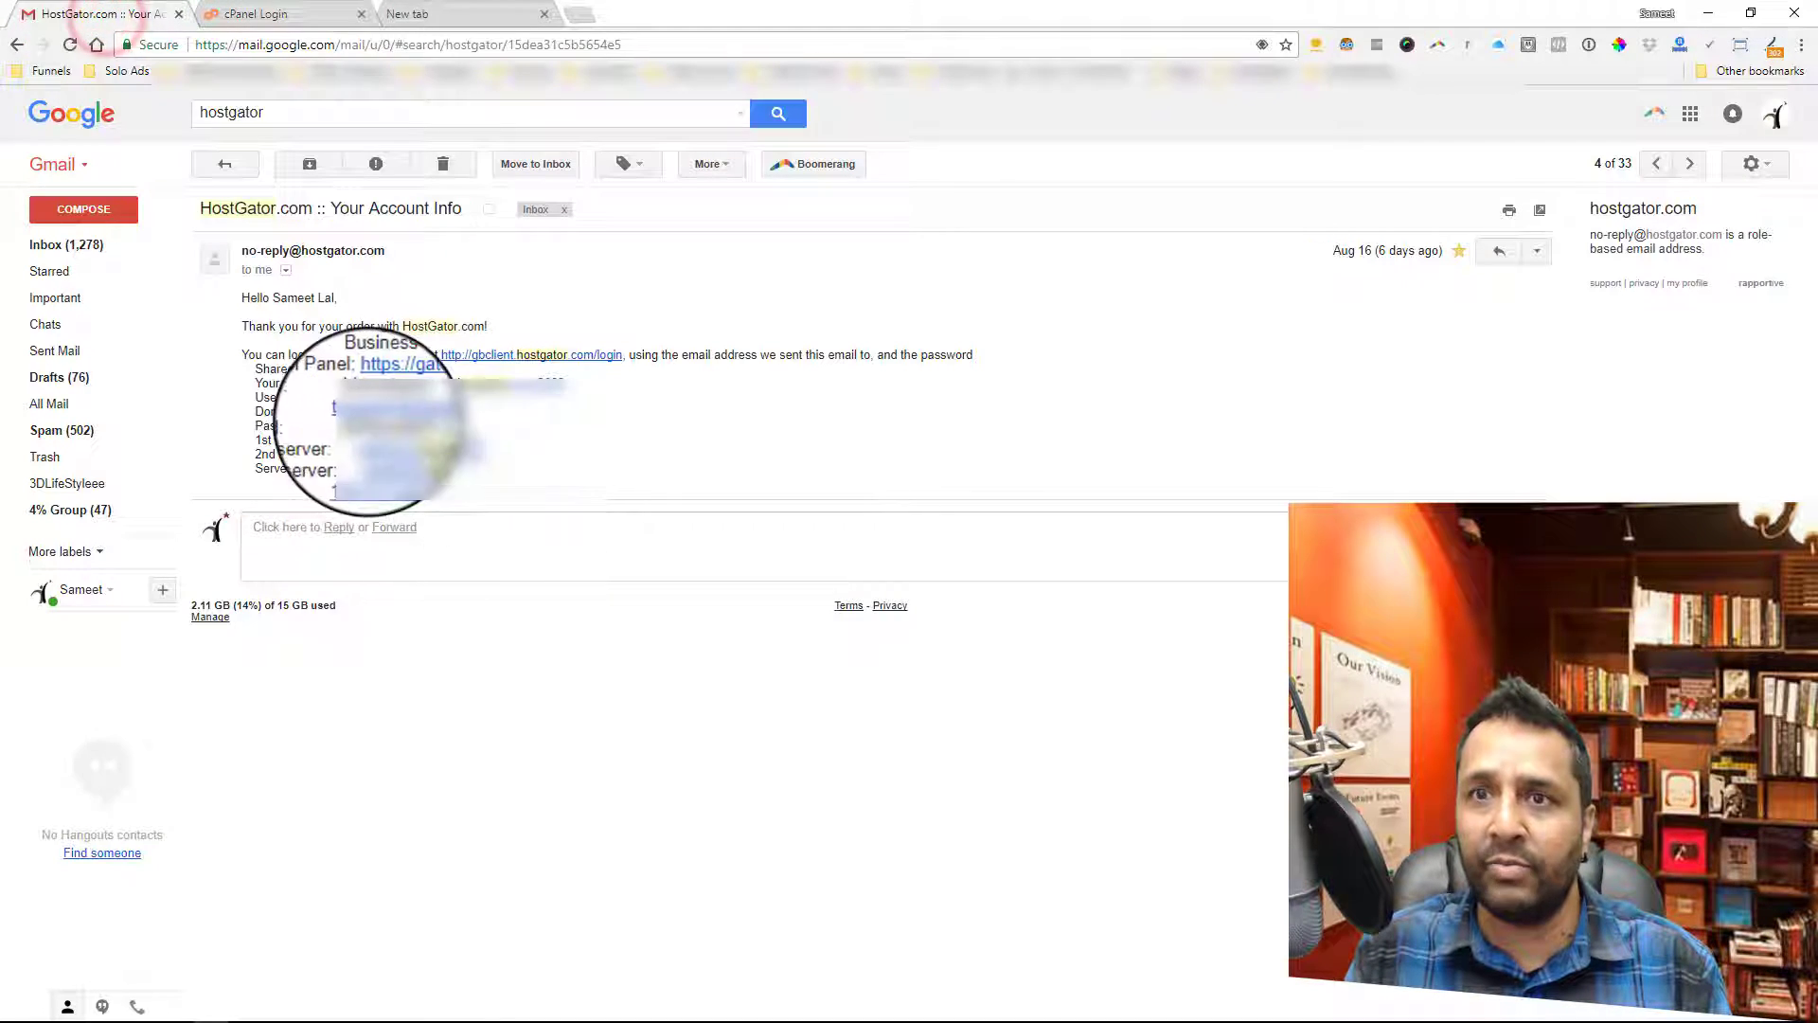
{"action": "left_click_drag", "start_coordinate": [347, 426], "coordinate": [387, 428]}
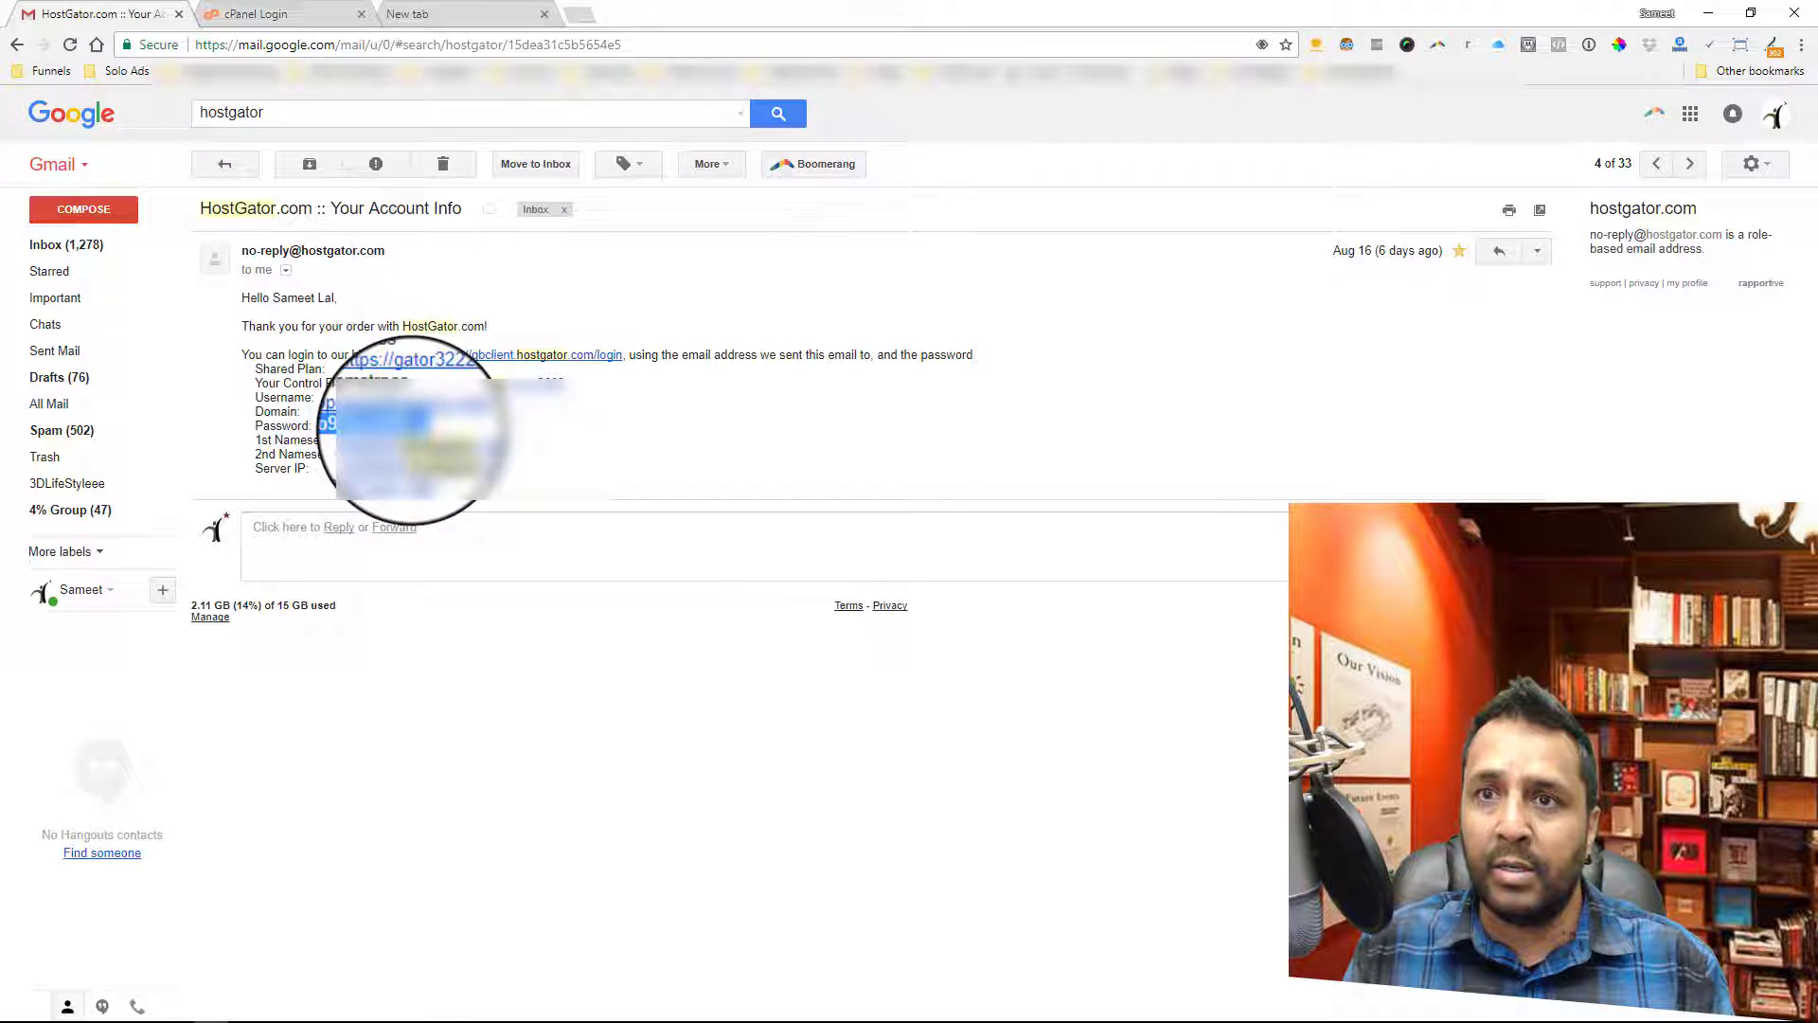
{"action": "right_click", "coordinate": [417, 426]}
{"action": "left_click", "coordinate": [450, 437]}
{"action": "left_click", "coordinate": [317, 15]}
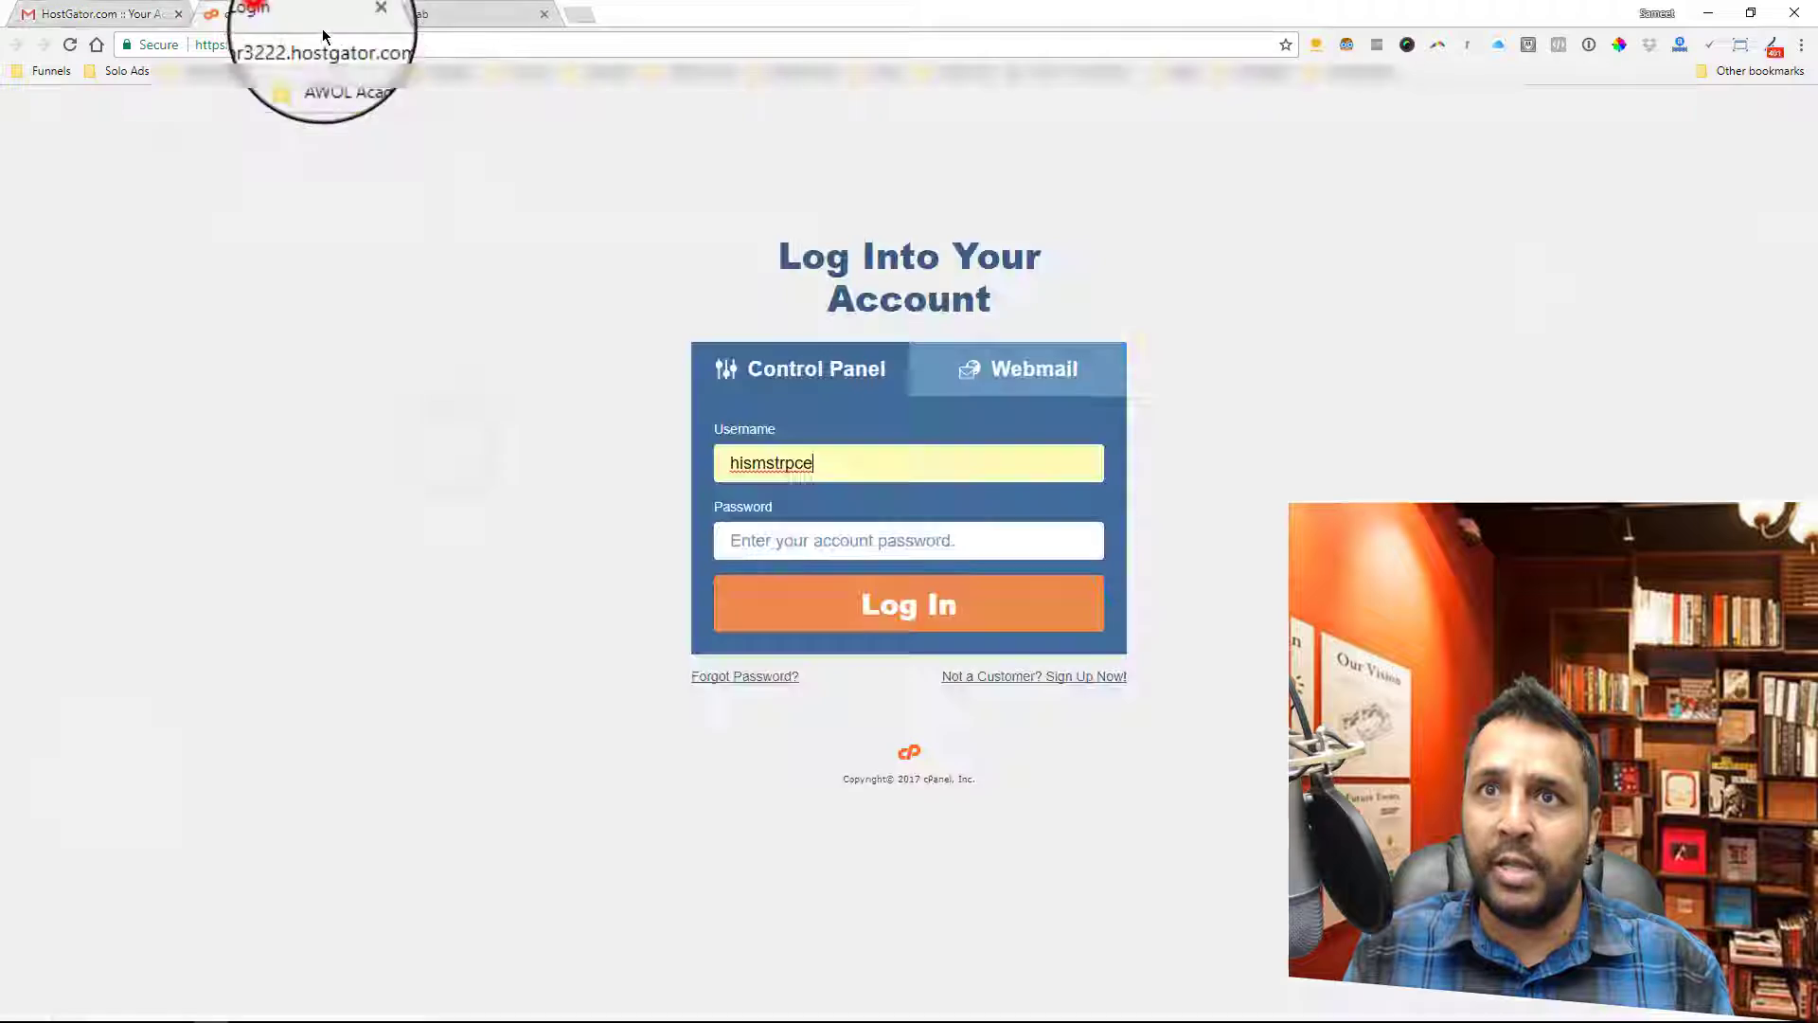
{"action": "right_click", "coordinate": [812, 534]}
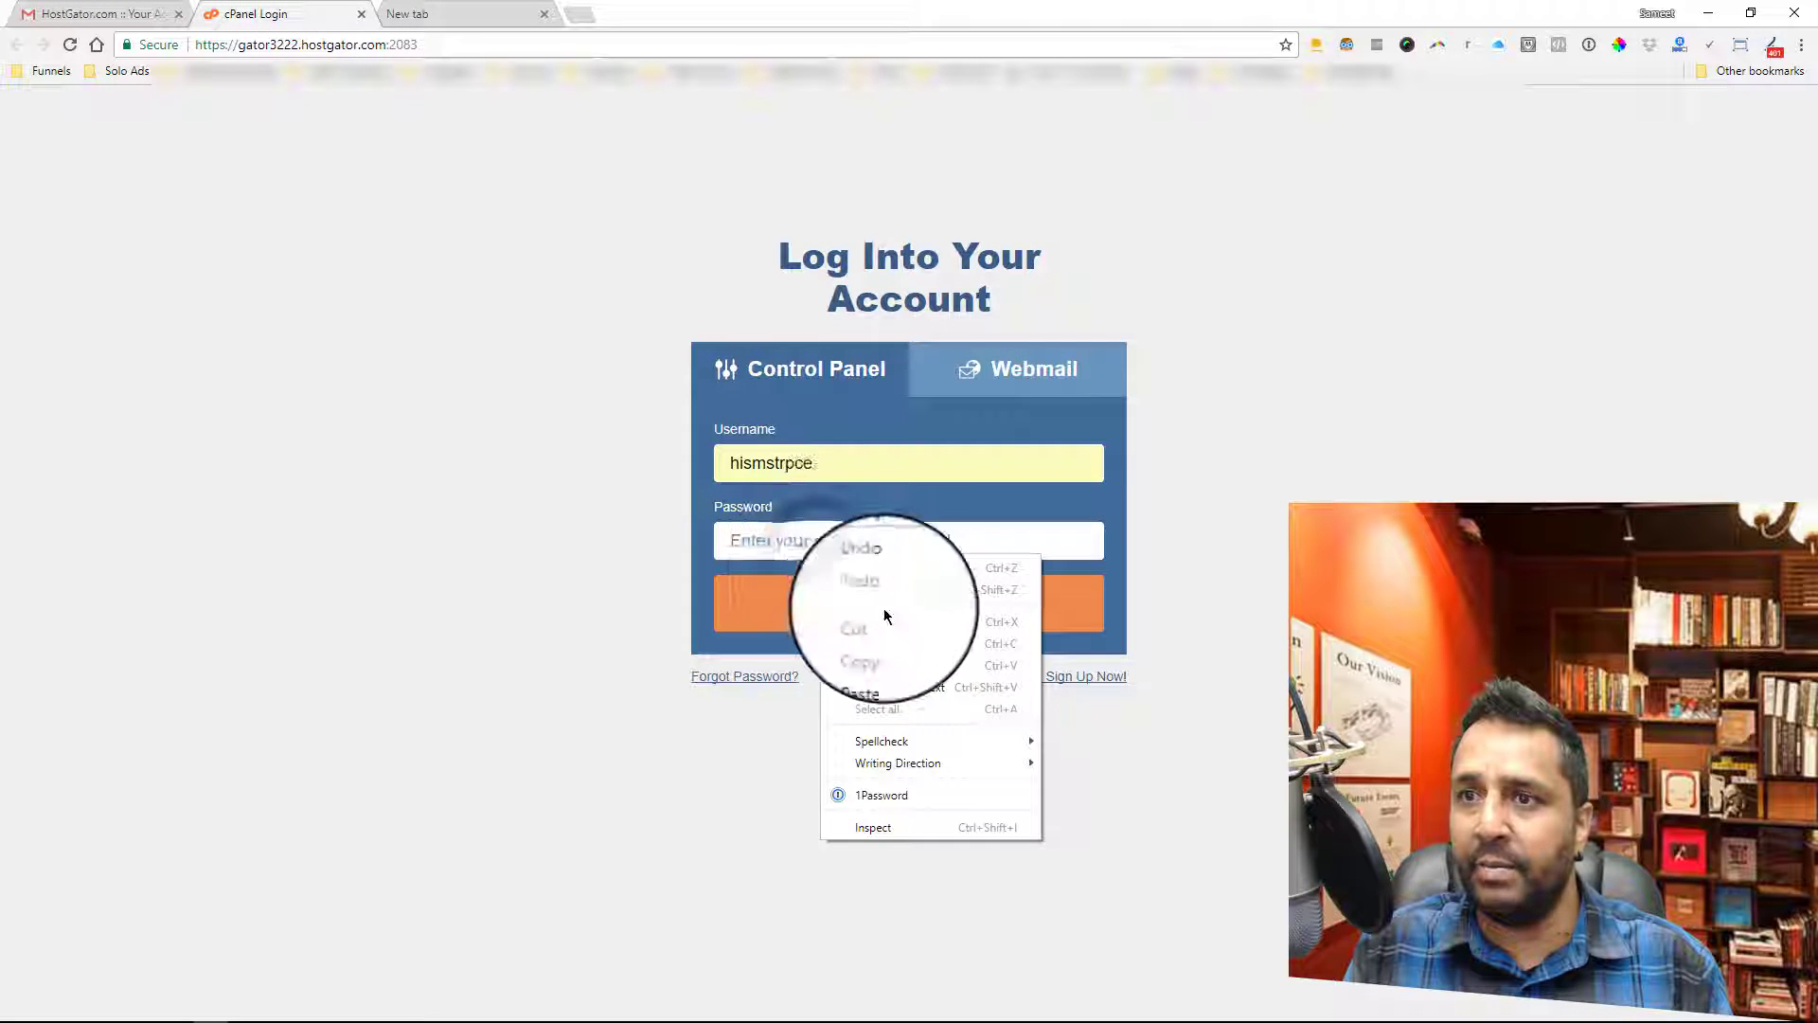
{"action": "left_click", "coordinate": [866, 665]}
{"action": "left_click", "coordinate": [904, 606]}
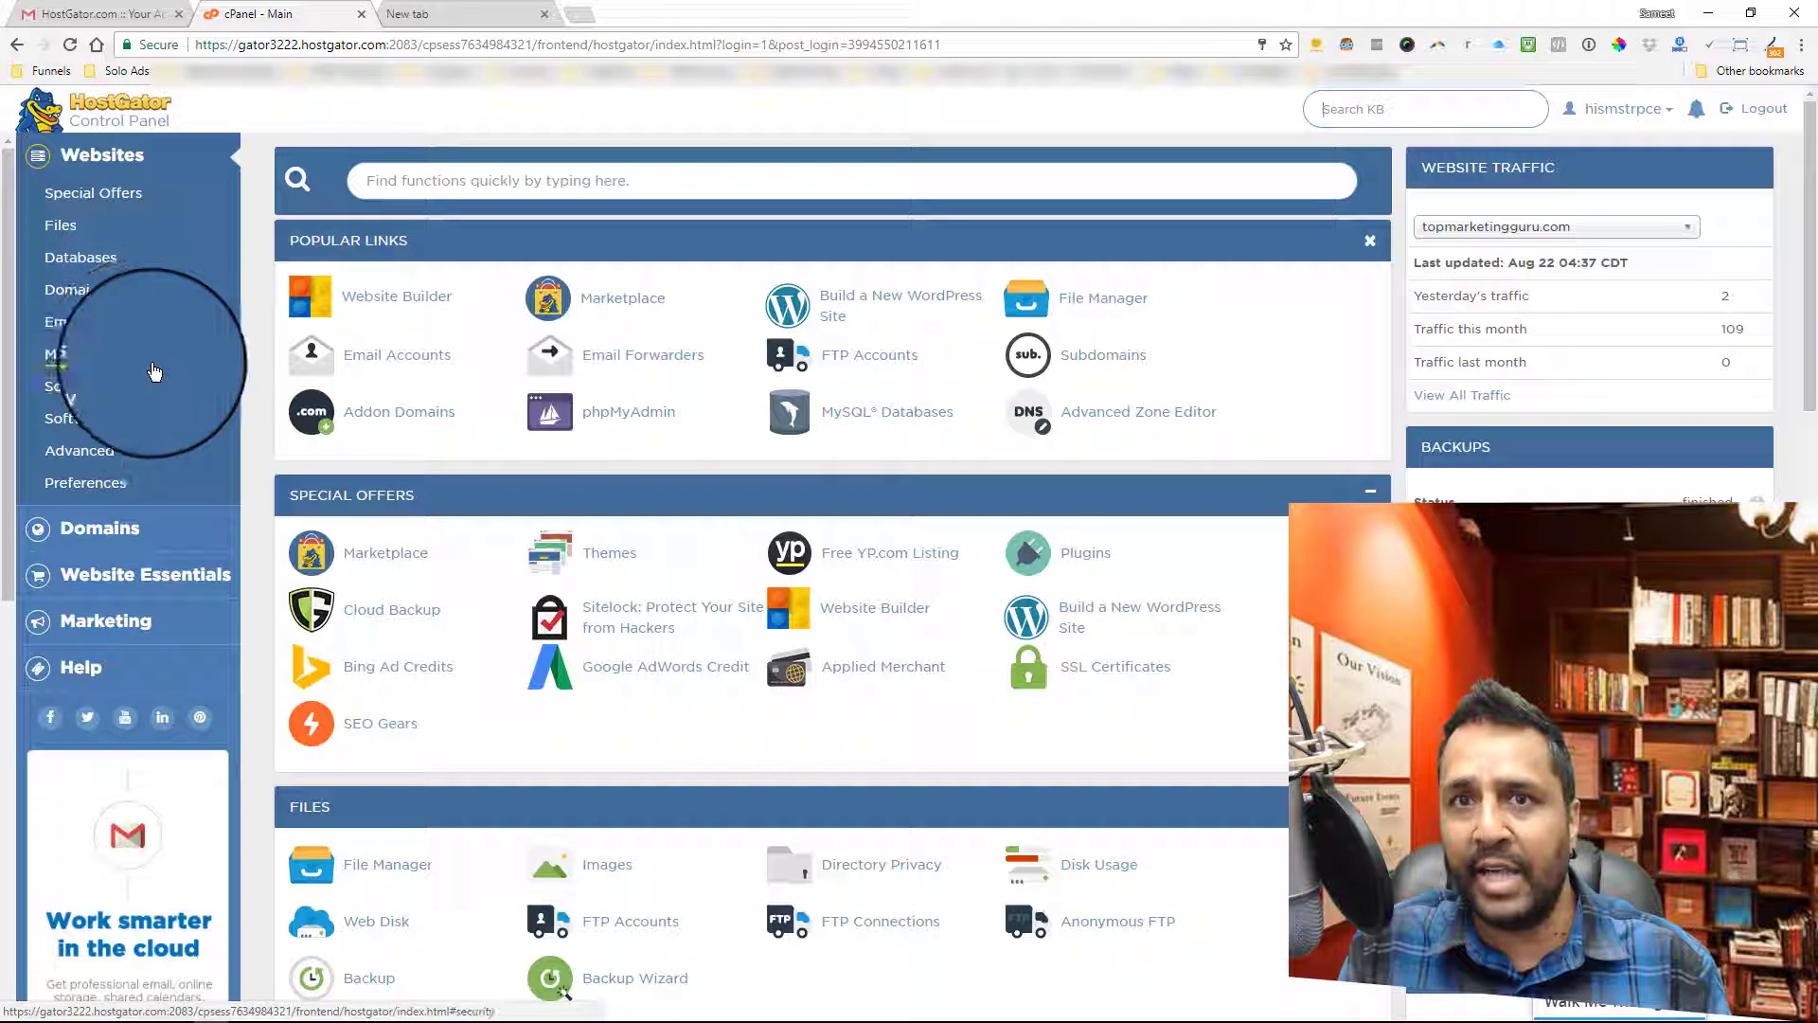
- Jump to the Email section of the cPanel dashboard from the sidebar
{"action": "left_click", "coordinate": [59, 328]}
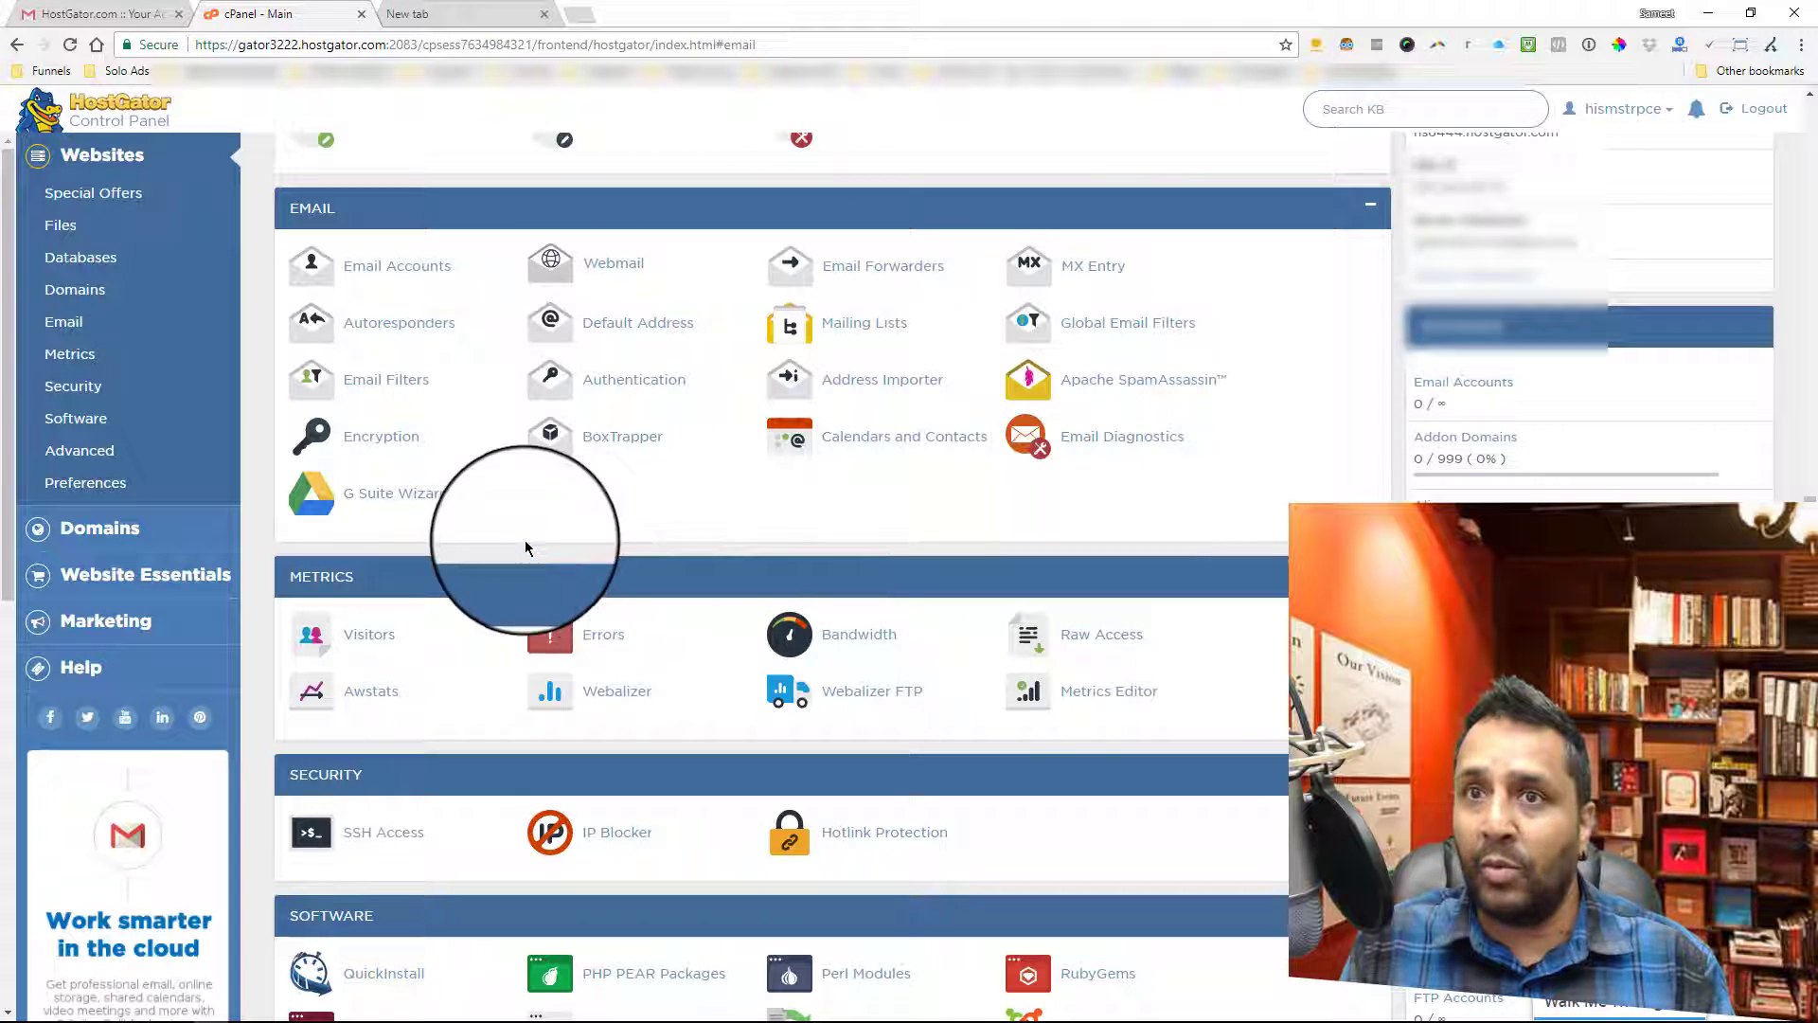
{"action": "left_click", "coordinate": [645, 387]}
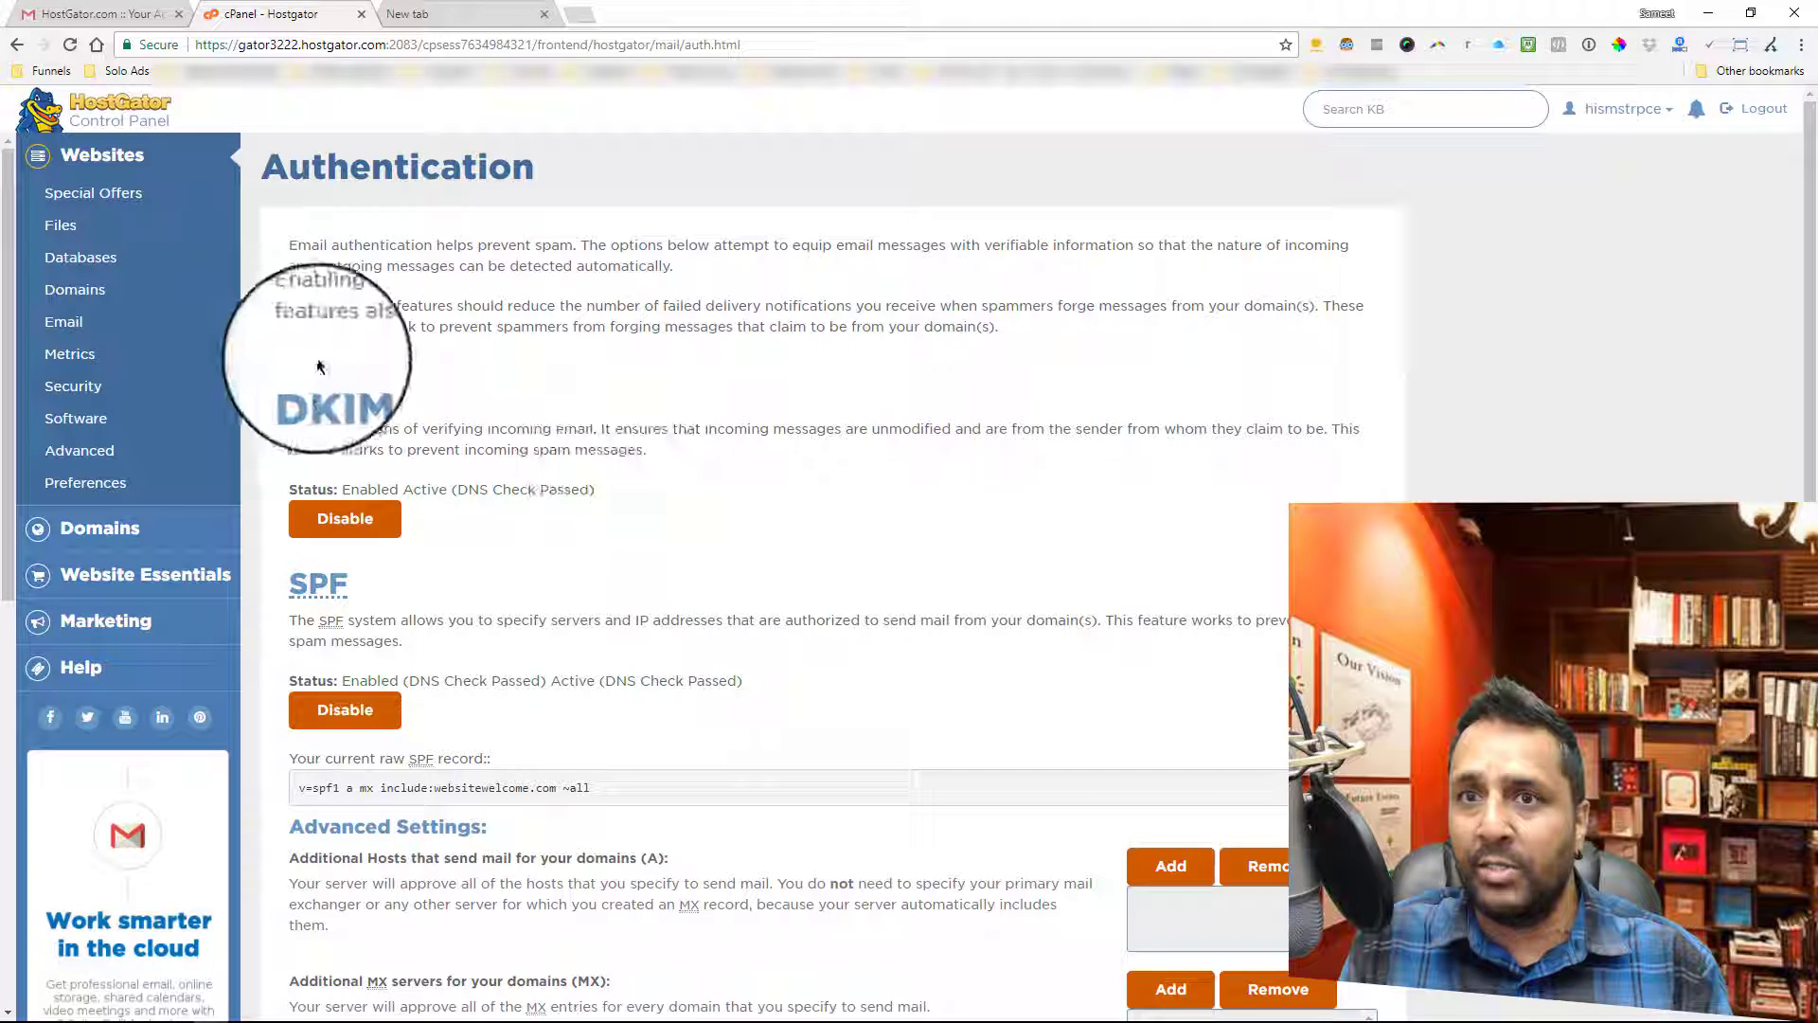
{"action": "left_click_drag", "start_coordinate": [291, 389], "coordinate": [370, 390]}
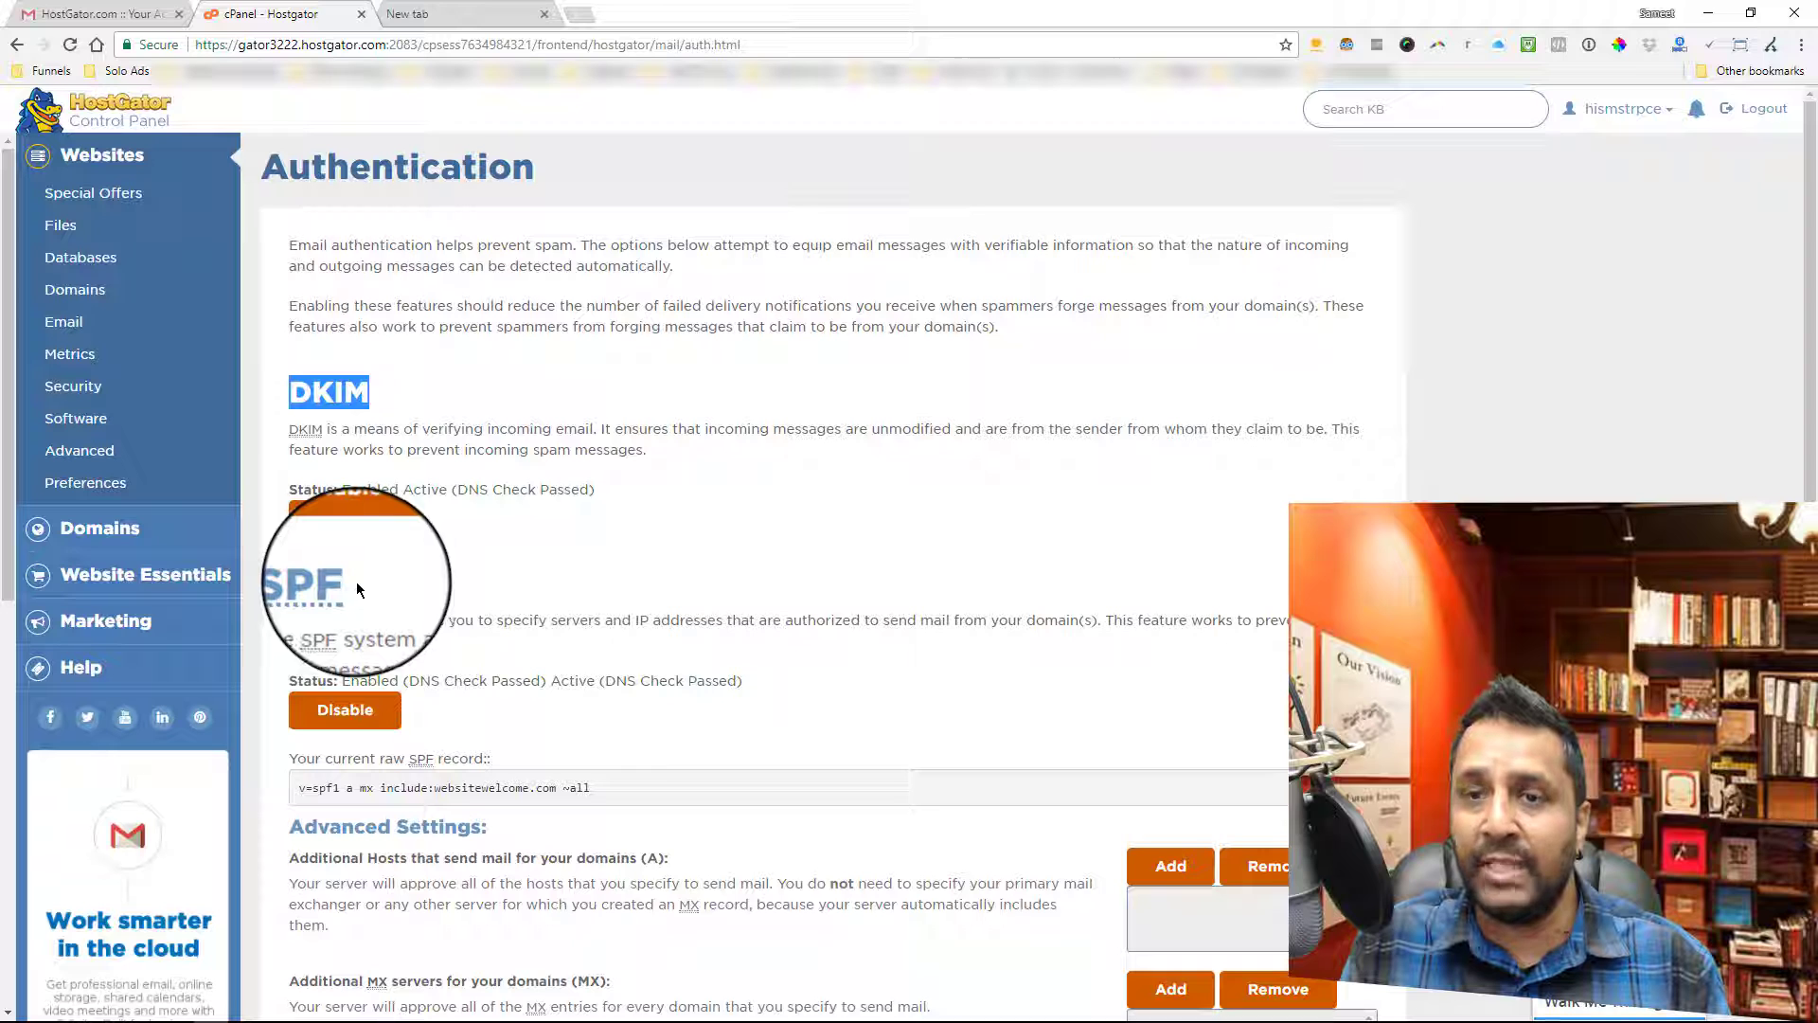
{"action": "left_click_drag", "start_coordinate": [288, 581], "coordinate": [334, 581]}
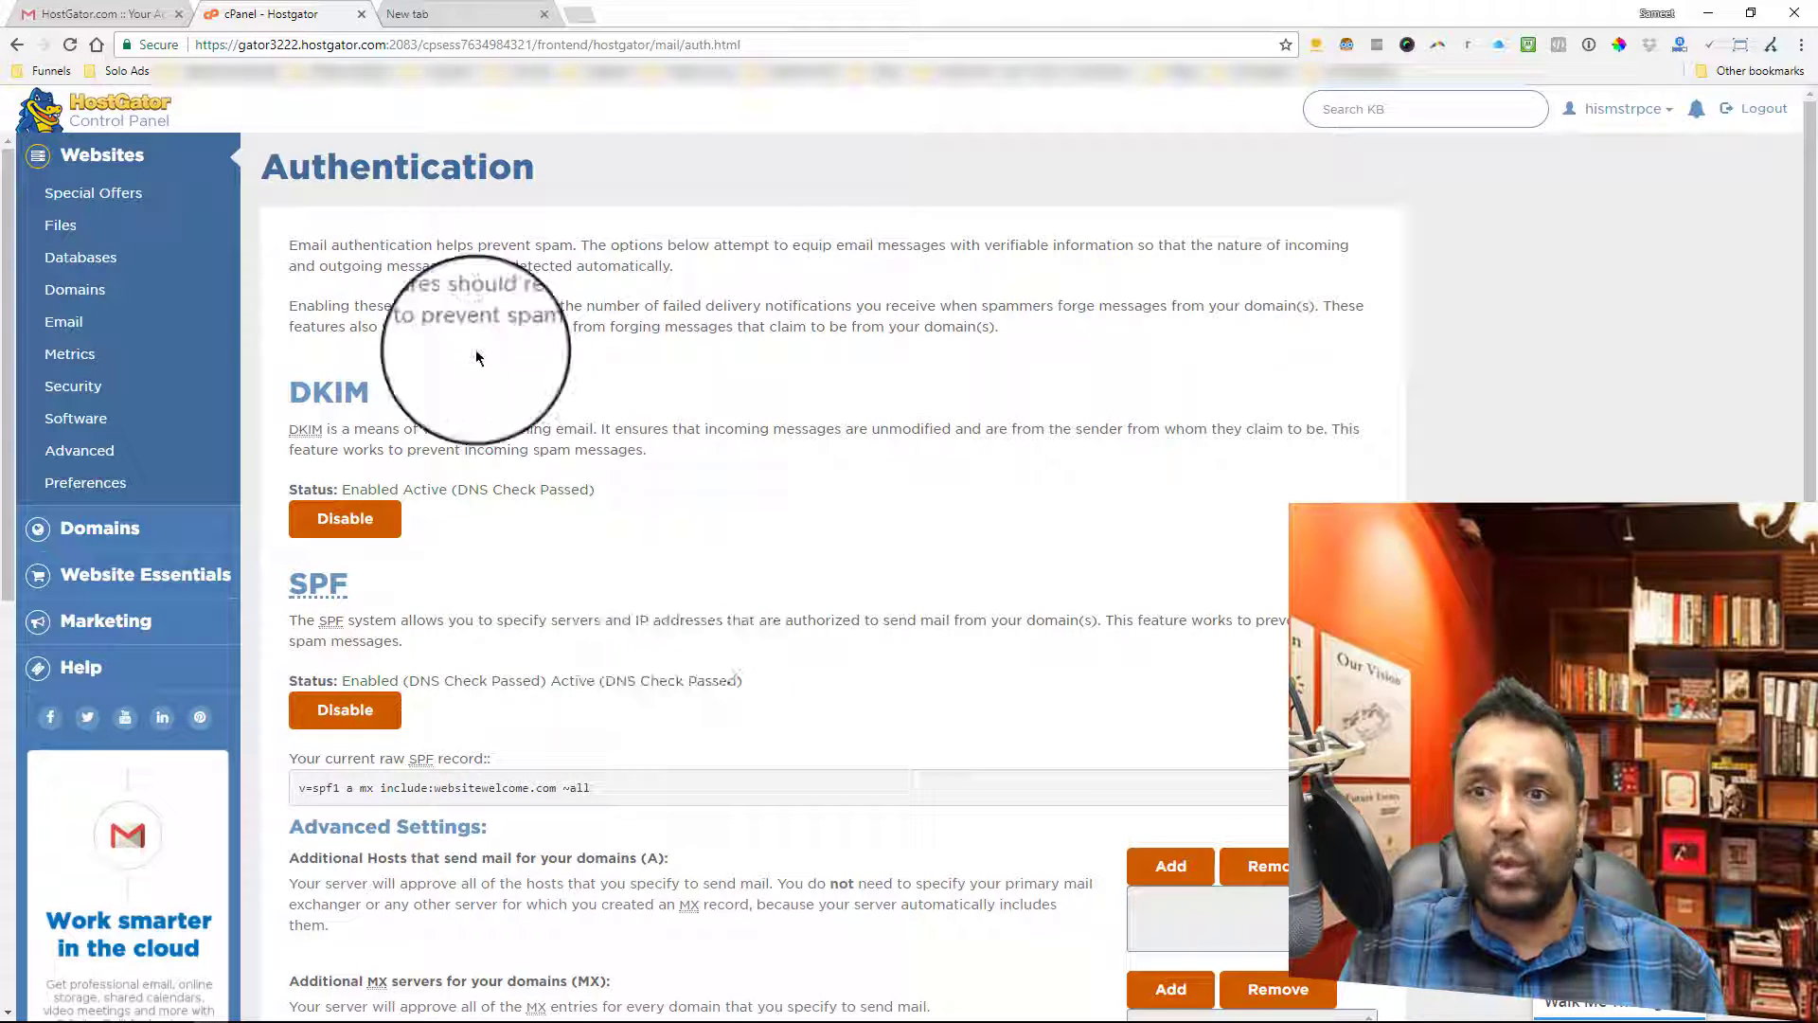
{"action": "left_click", "coordinate": [69, 326]}
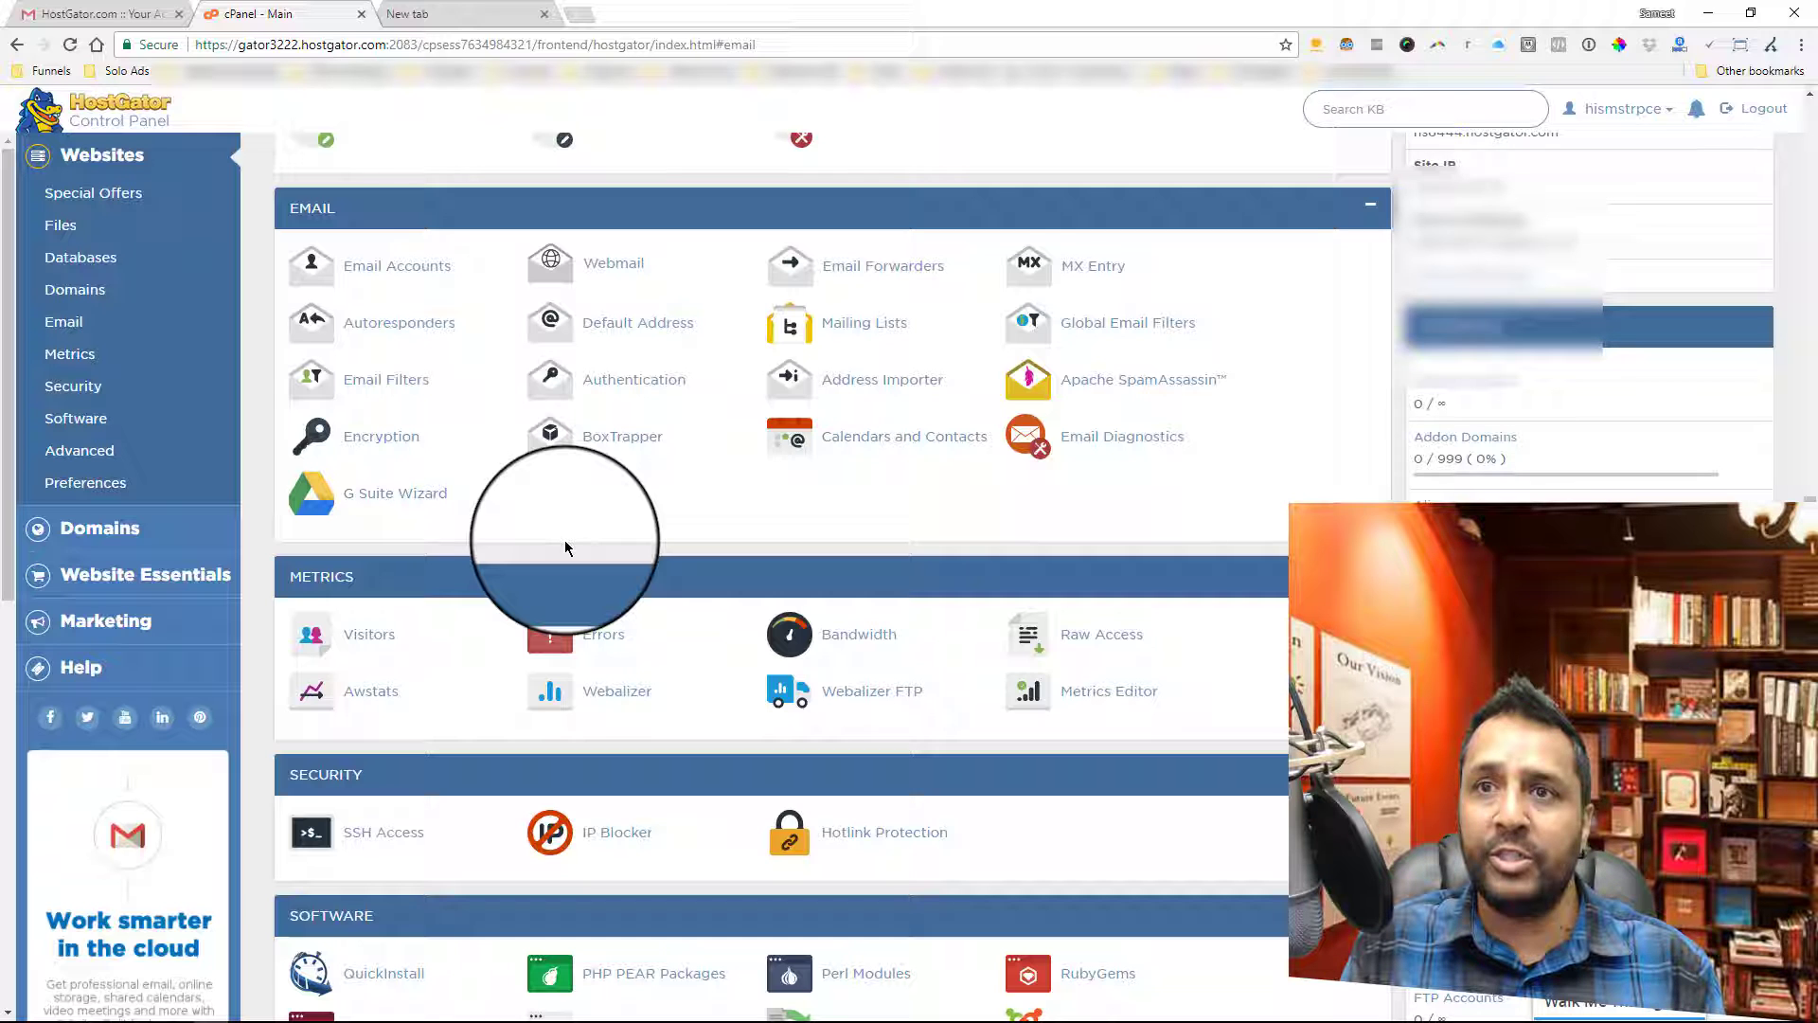
{"action": "left_click", "coordinate": [385, 272]}
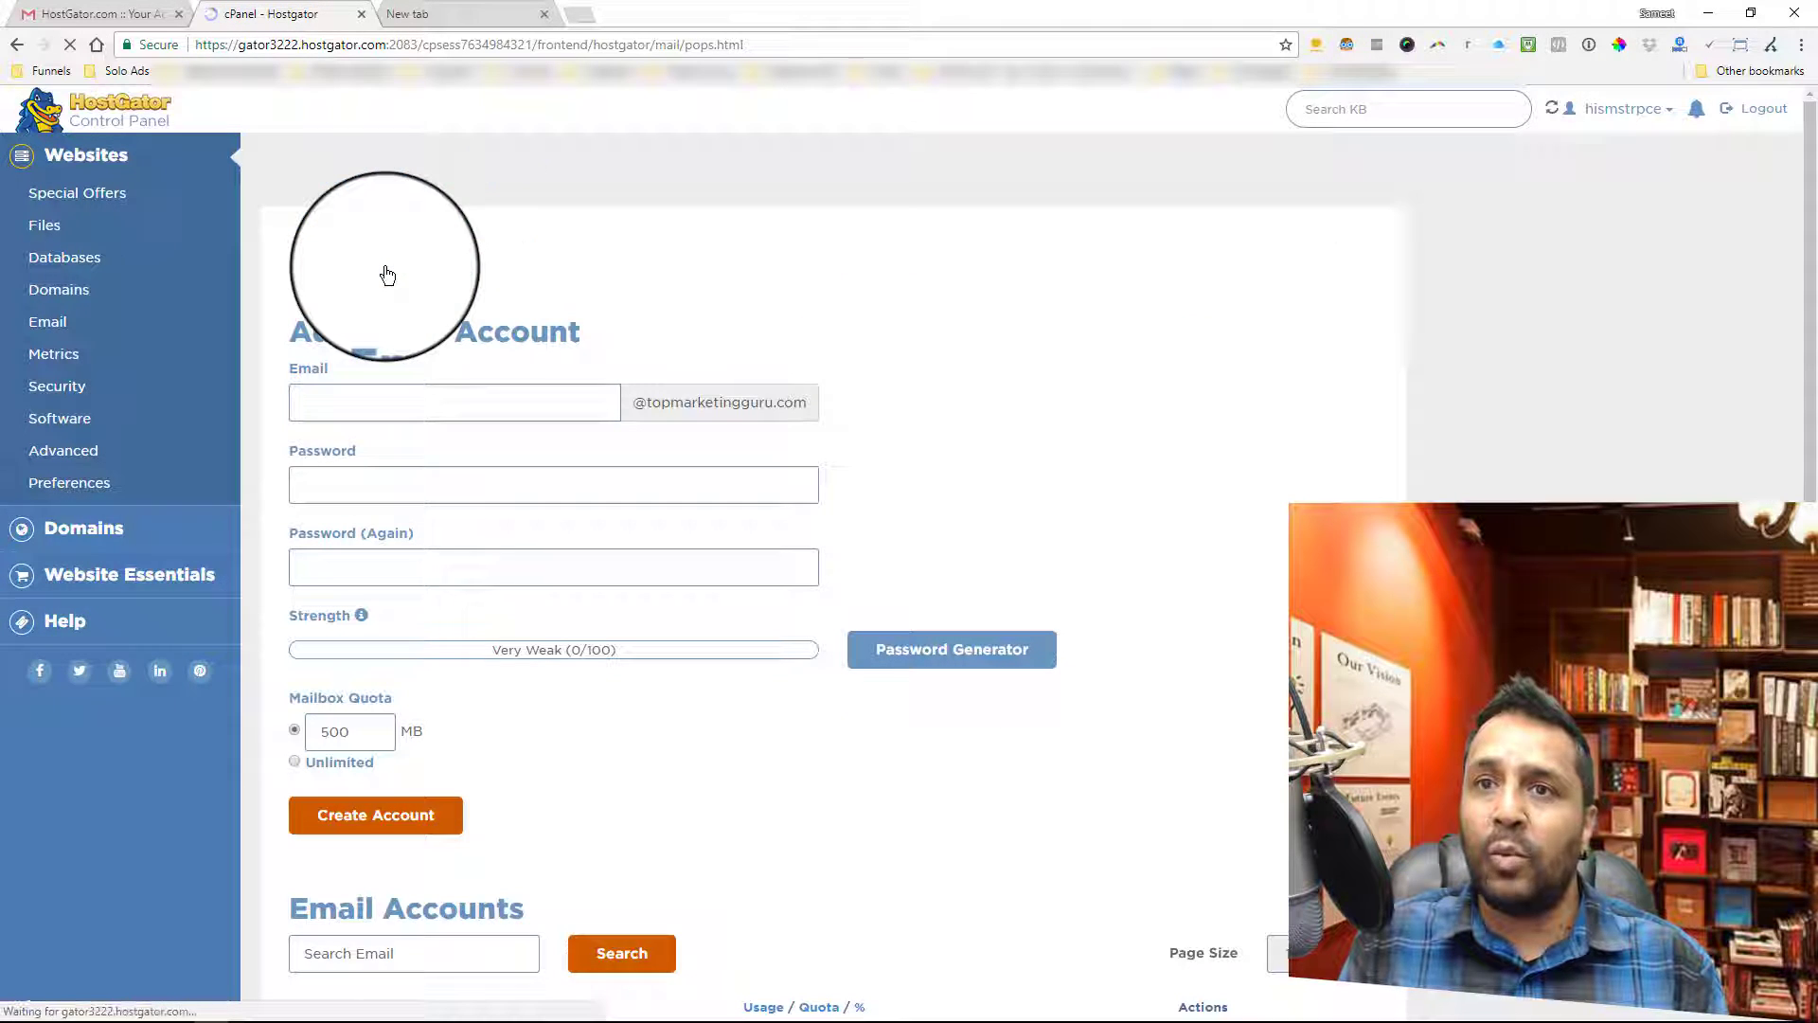
{"action": "left_click_drag", "start_coordinate": [284, 330], "coordinate": [476, 331]}
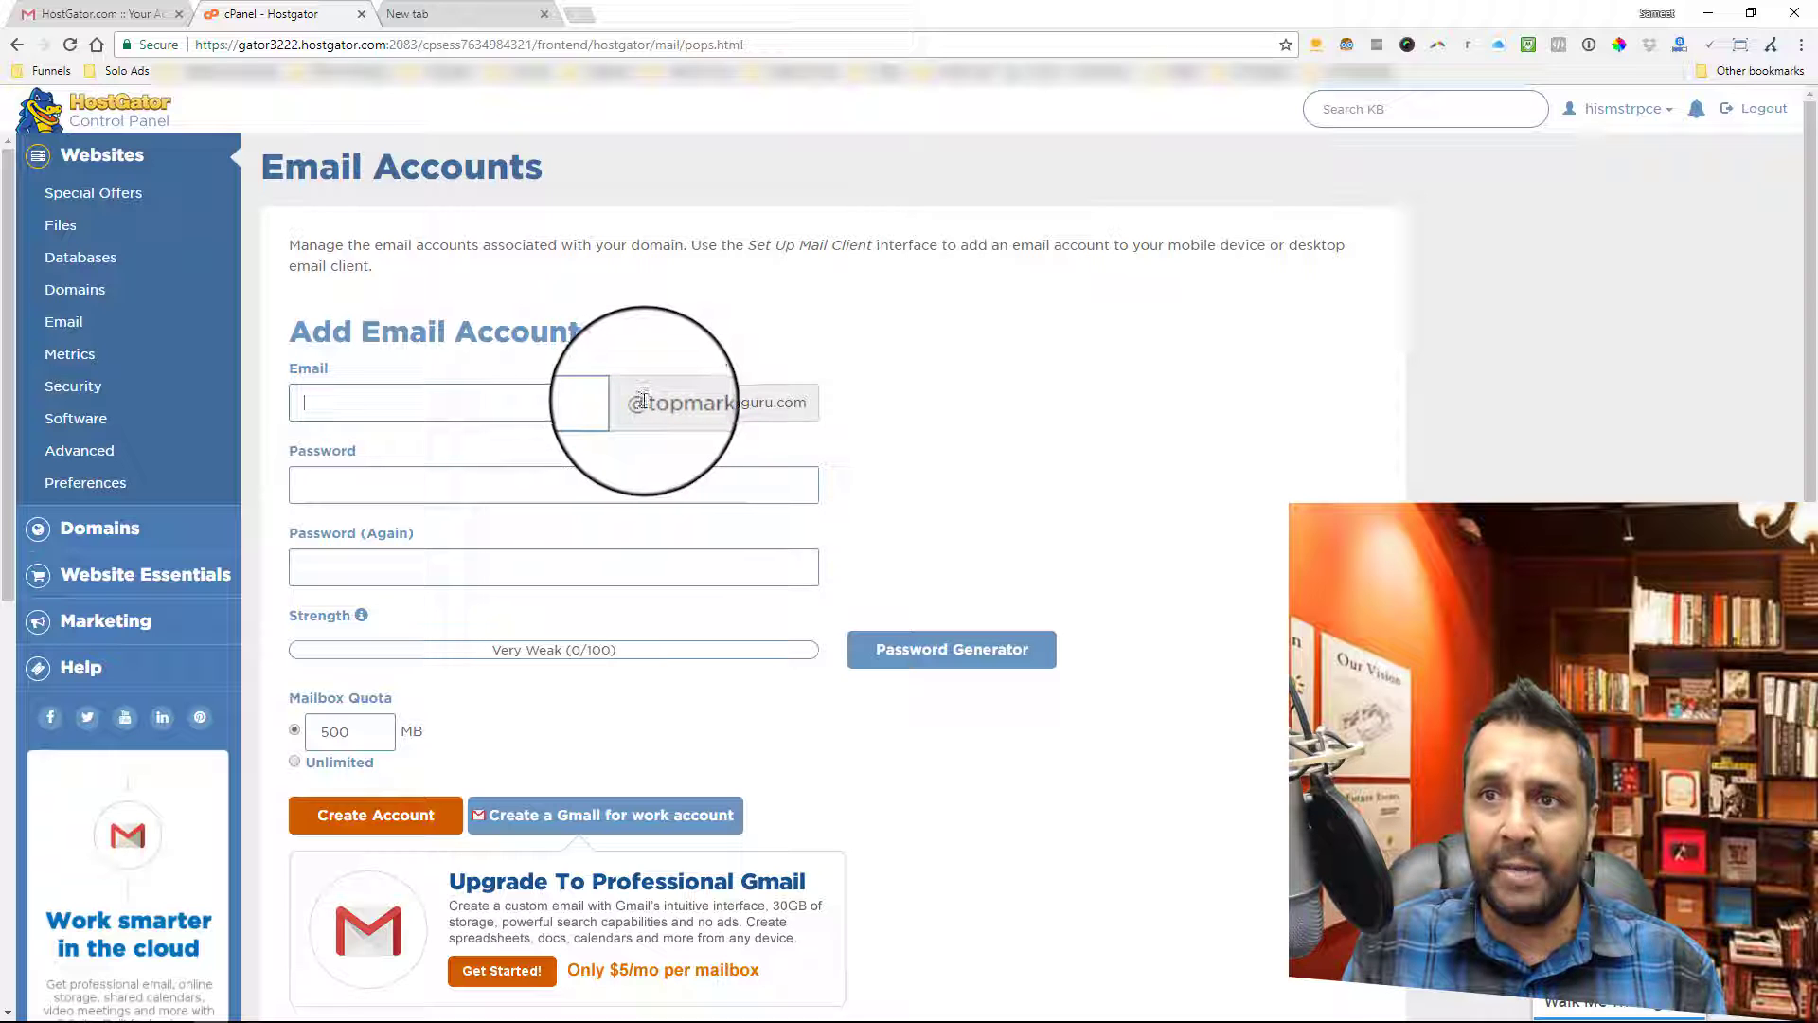
{"action": "left_click_drag", "start_coordinate": [629, 397], "coordinate": [800, 407]}
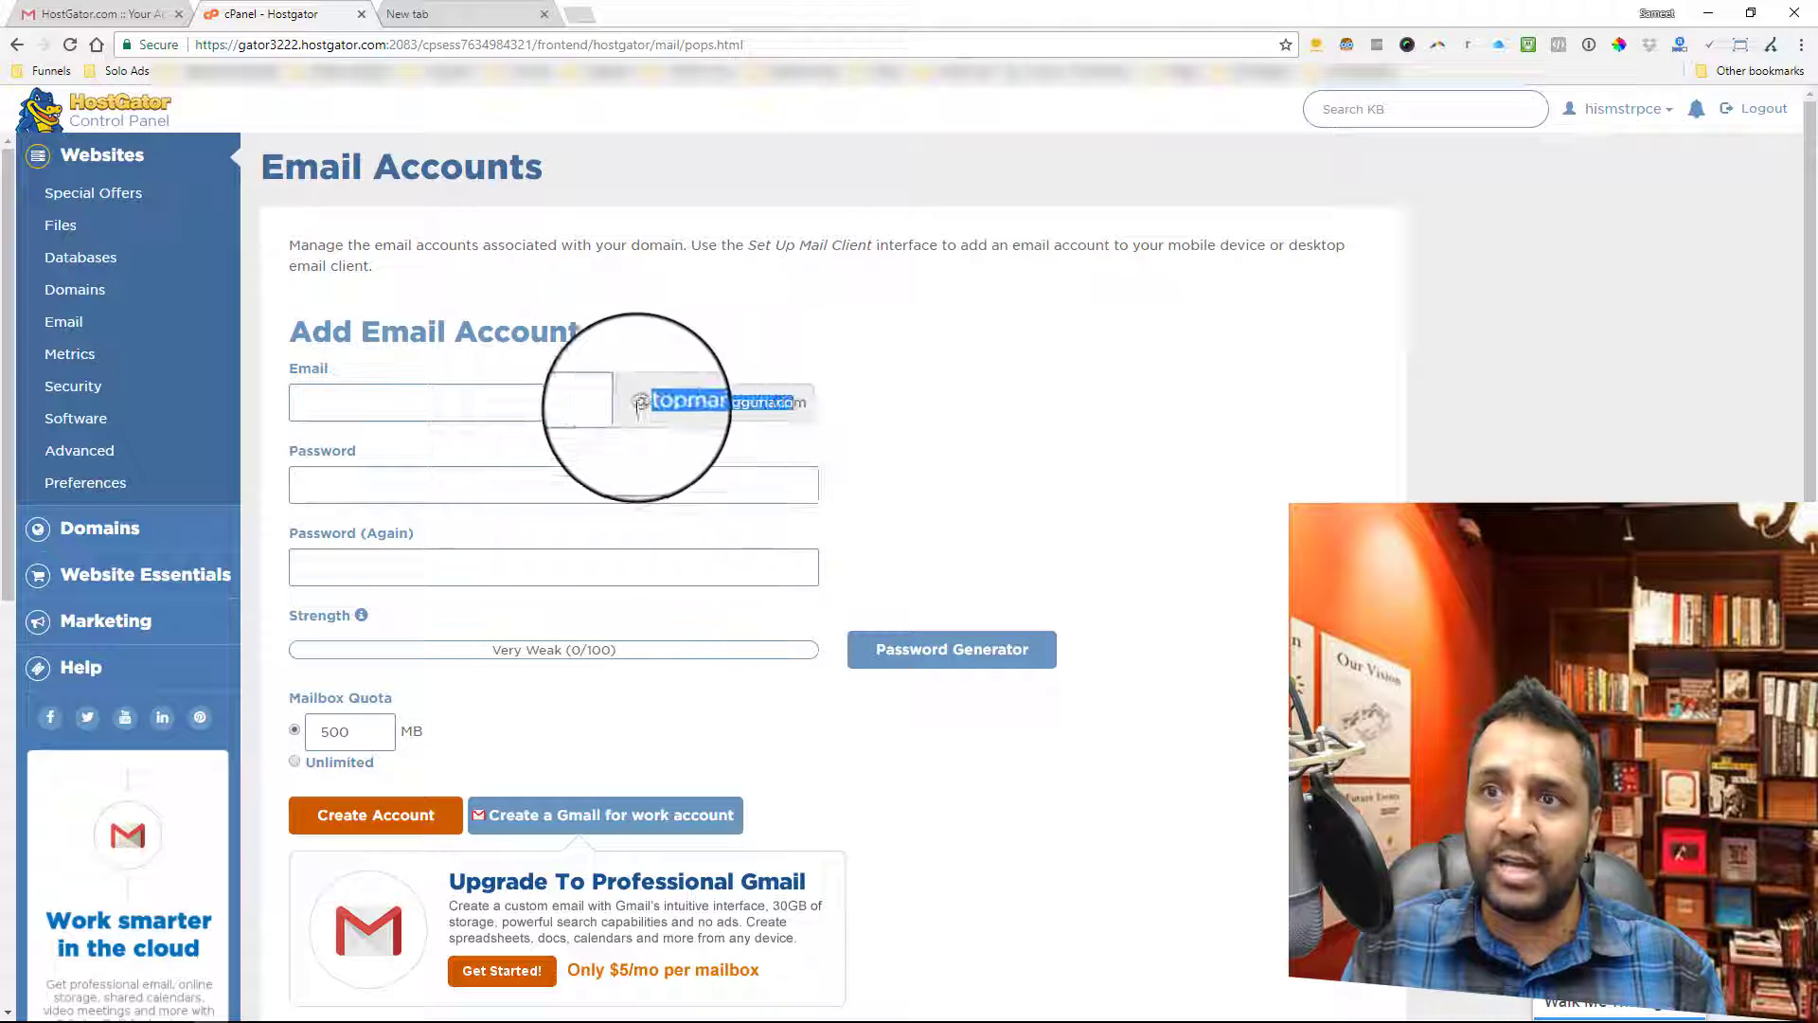
{"action": "left_click_drag", "start_coordinate": [629, 401], "coordinate": [813, 407]}
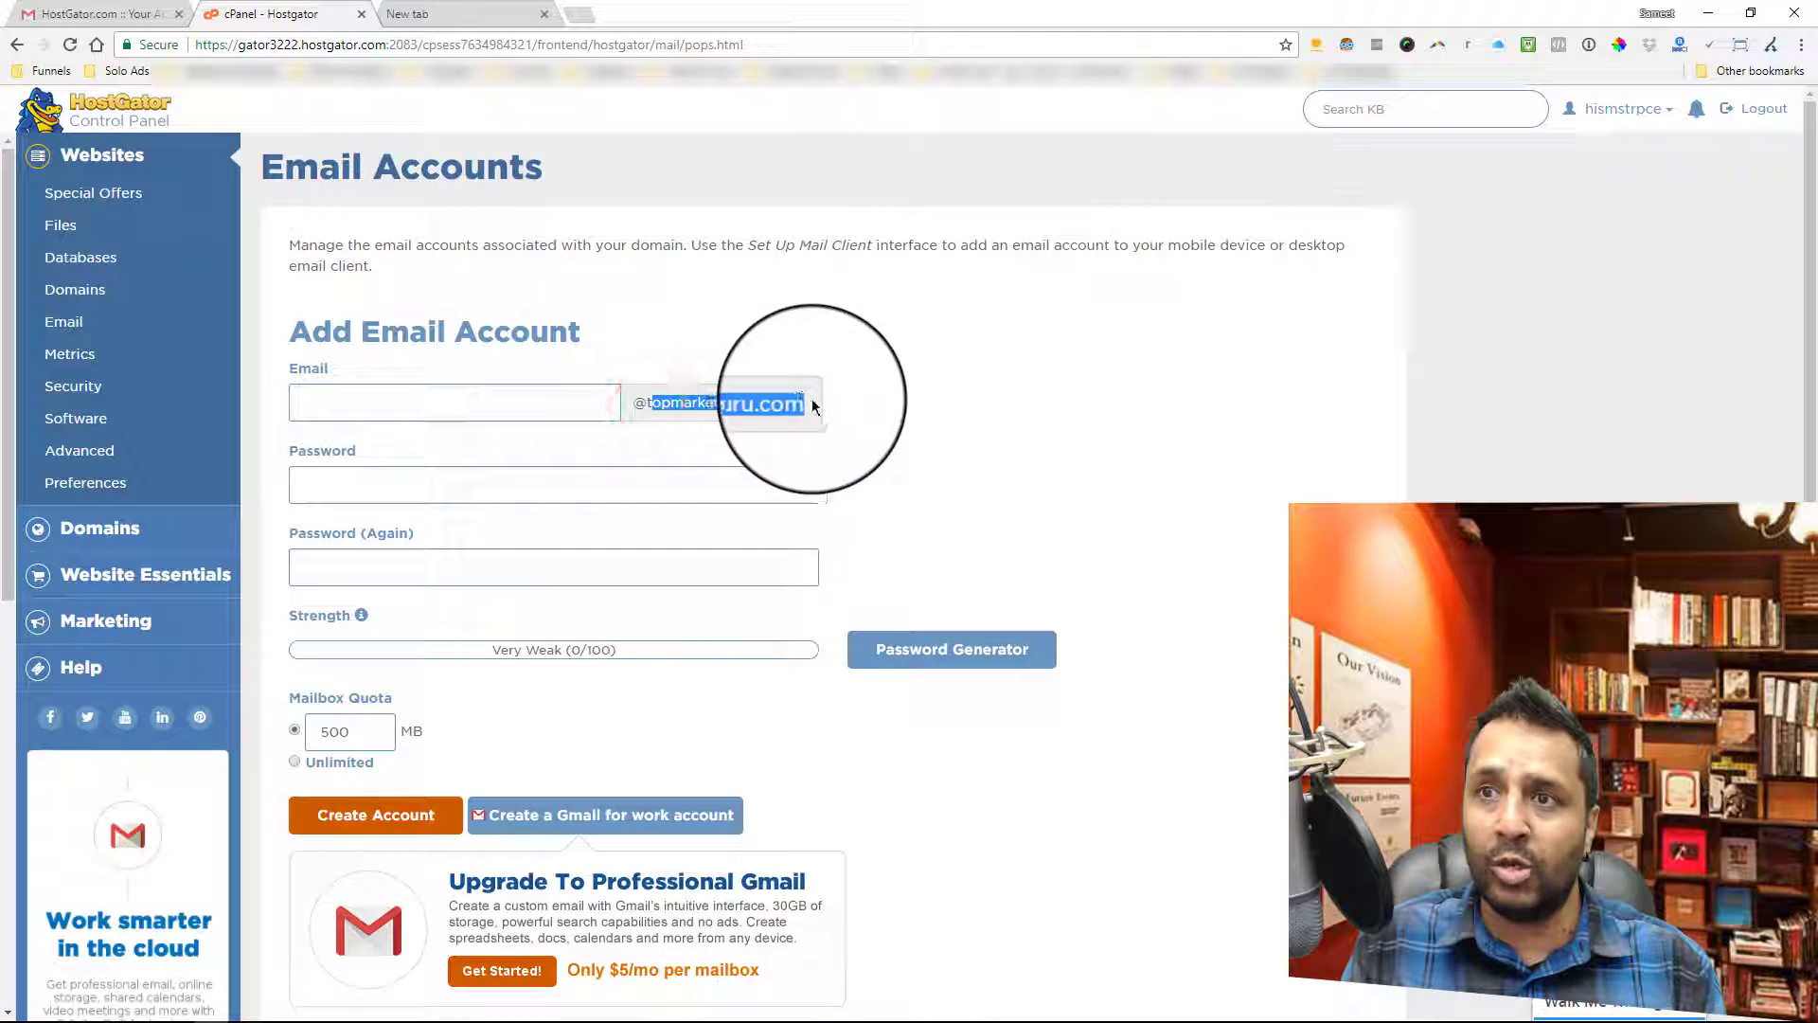
{"action": "left_click", "coordinate": [497, 405]}
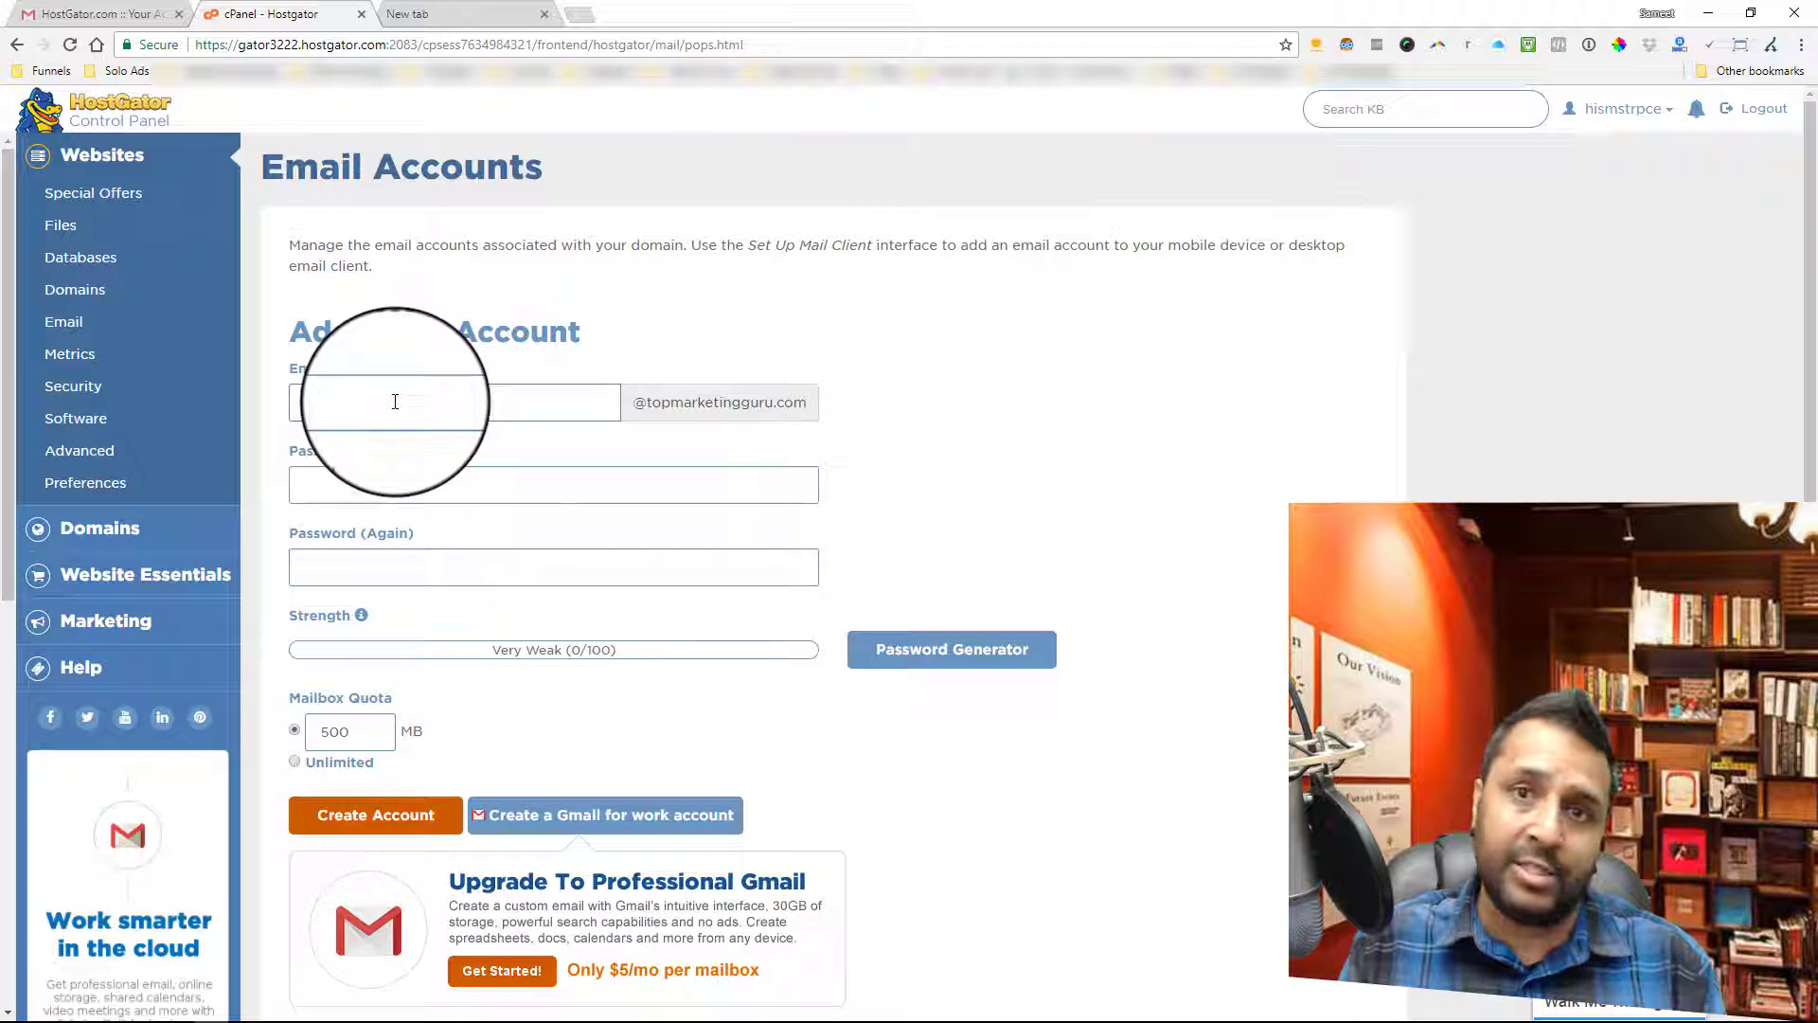
{"action": "double_click", "coordinate": [318, 402]}
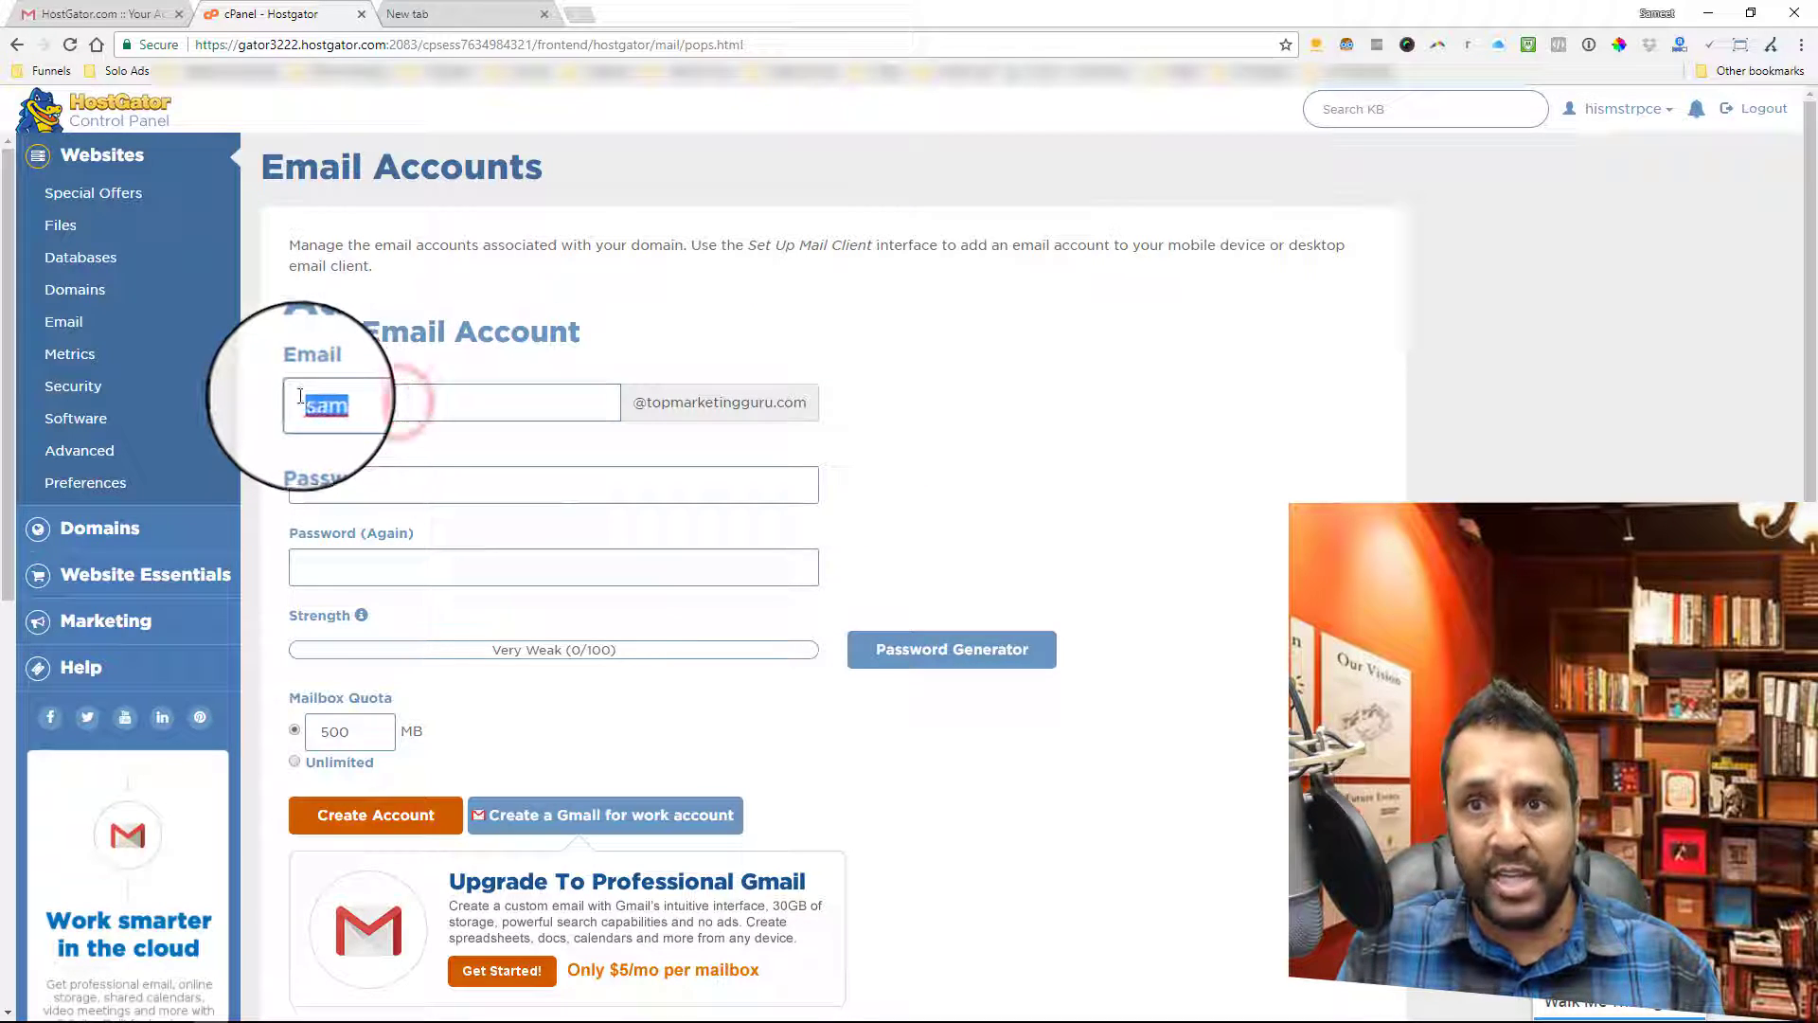
{"action": "left_click", "coordinate": [412, 477]}
{"action": "left_click", "coordinate": [411, 477]}
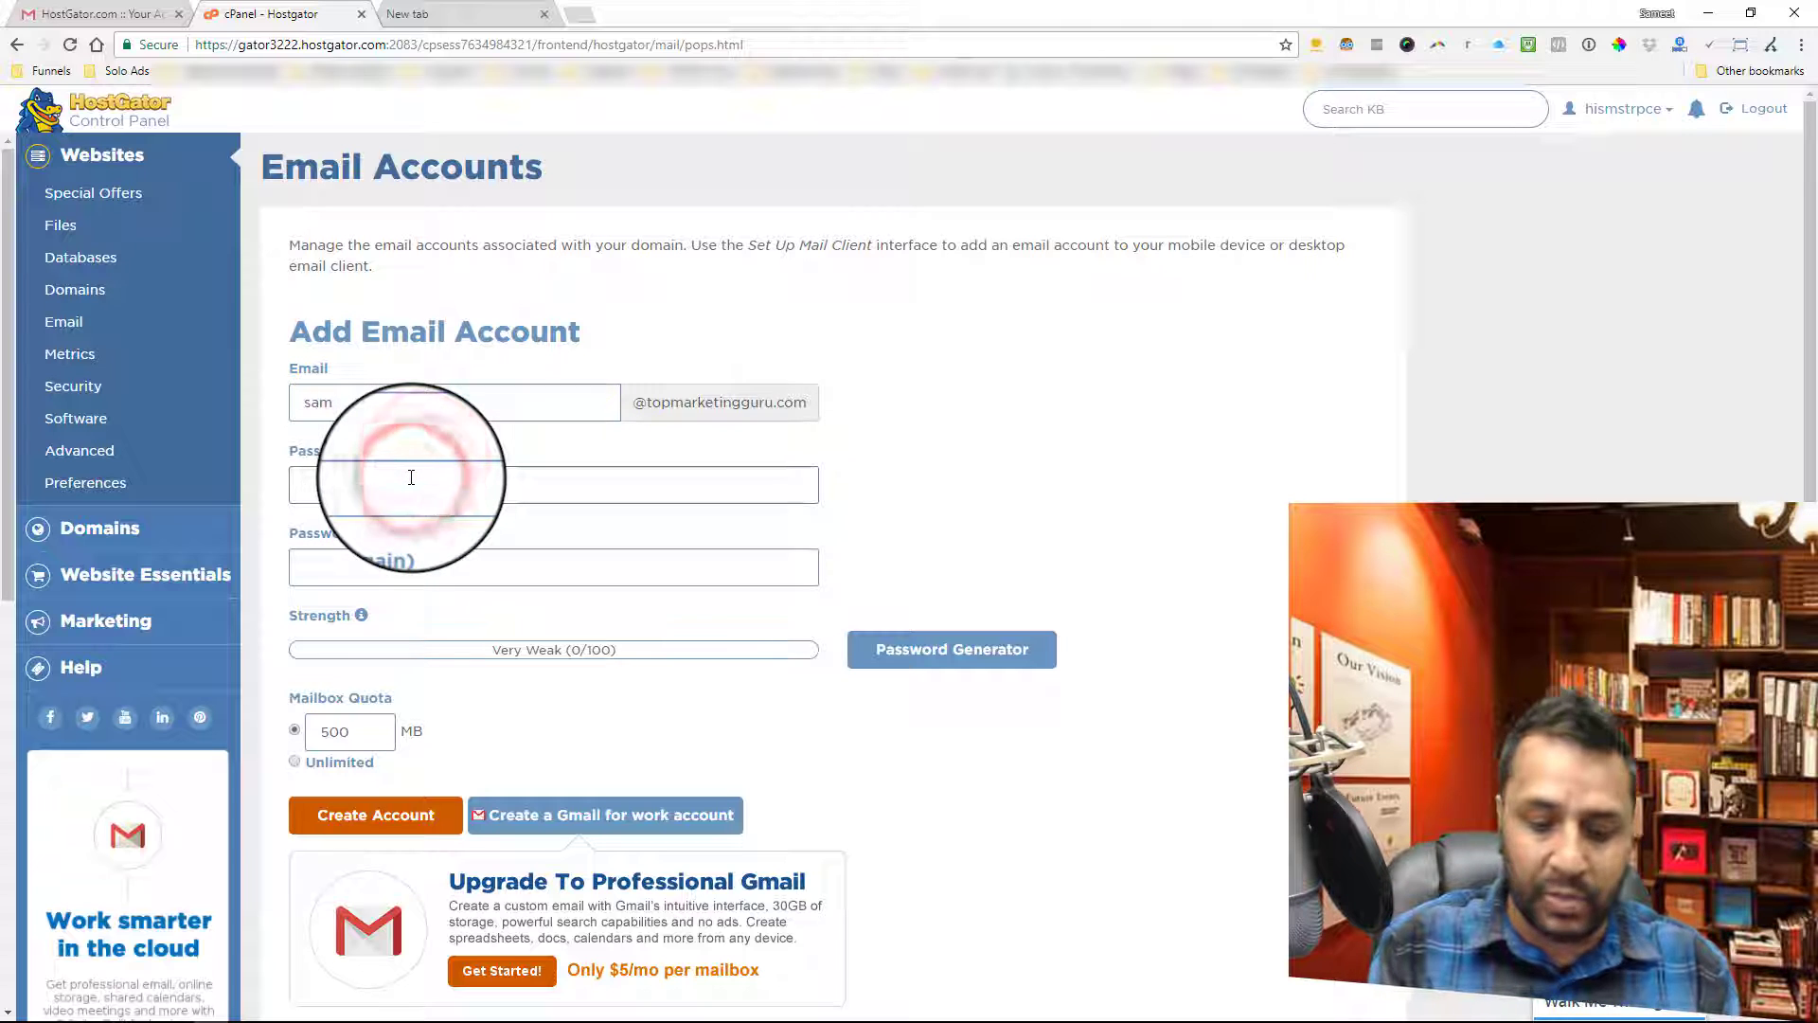
{"action": "type", "text": "••"}
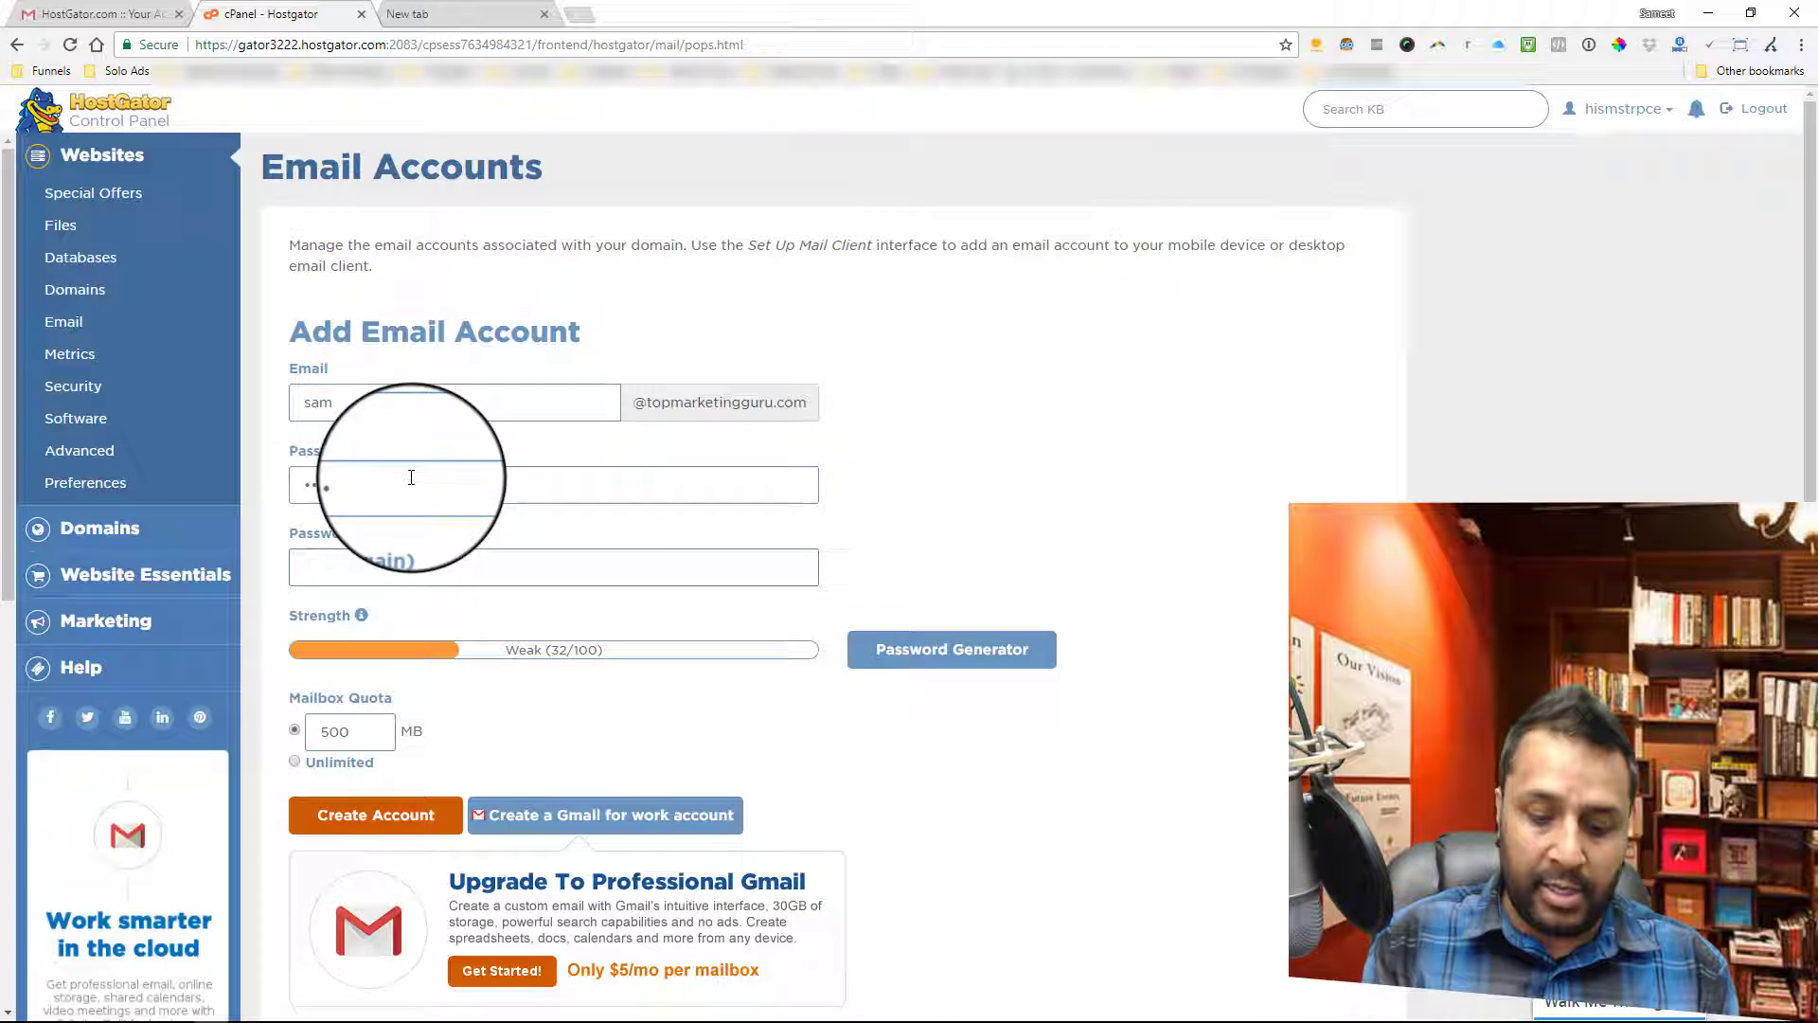
{"action": "key", "text": "Tab"}
{"action": "type", "text": "•••"}
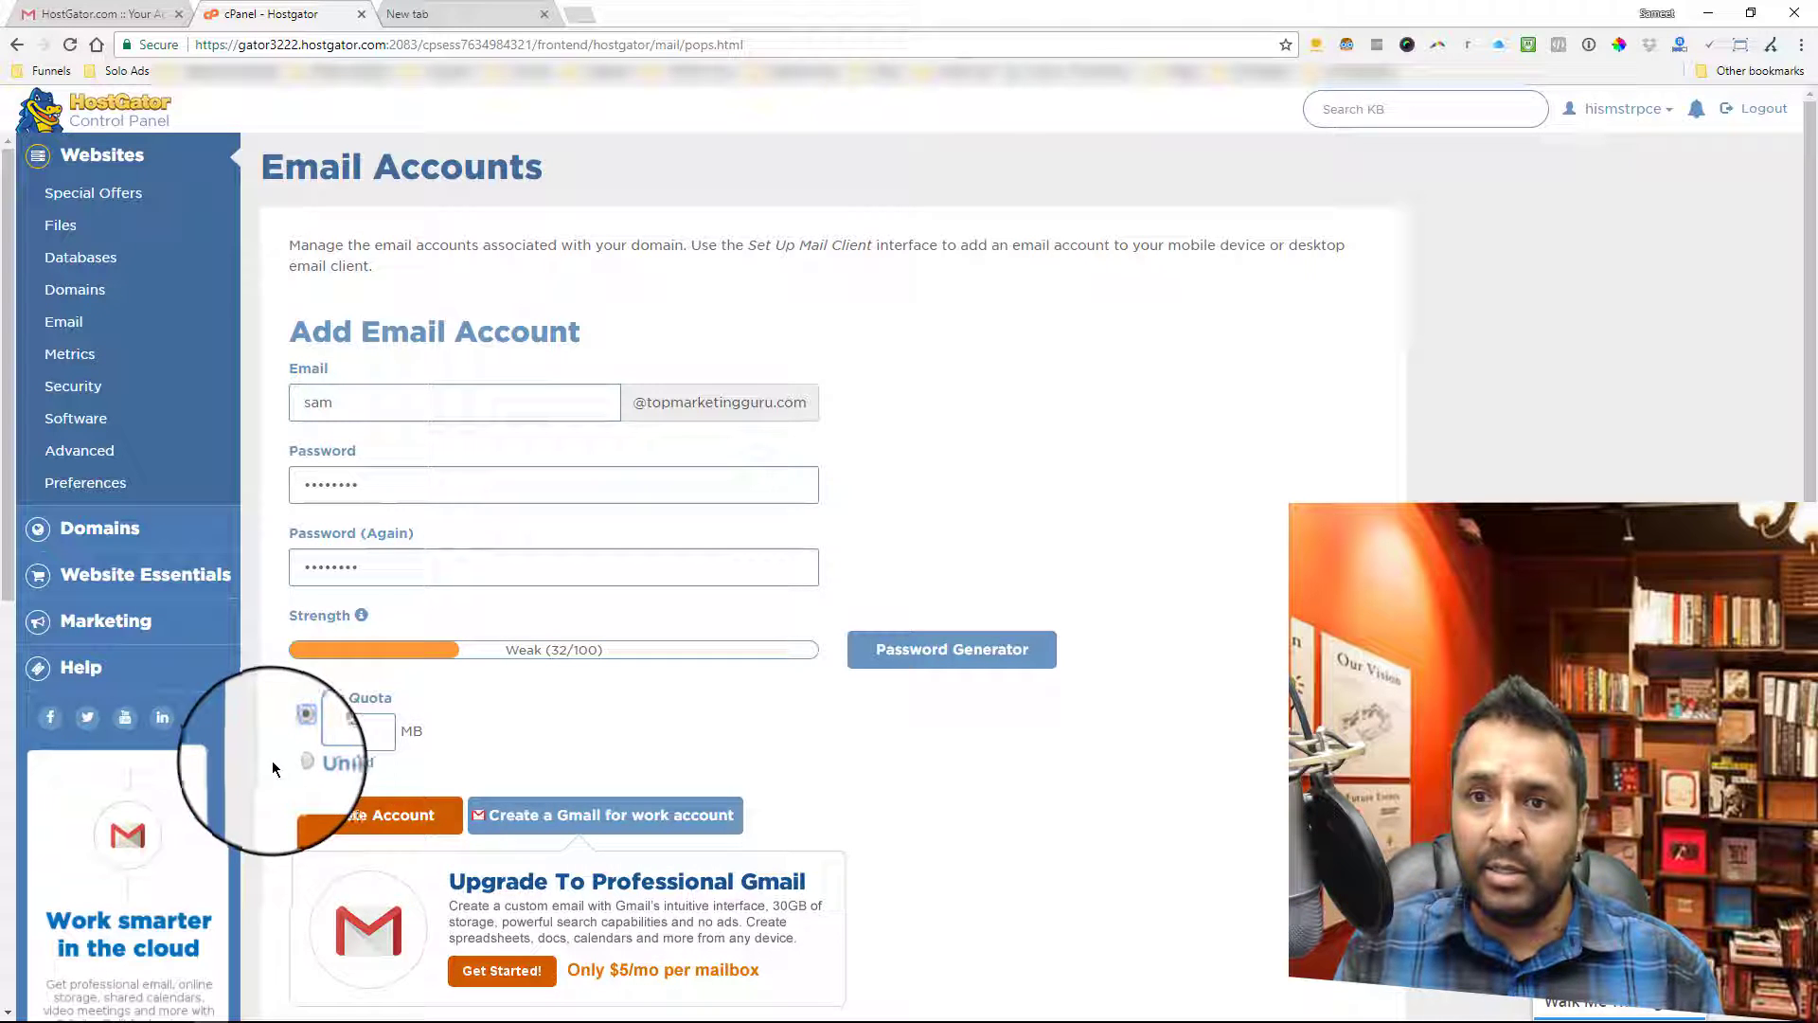
{"action": "left_click", "coordinate": [296, 762]}
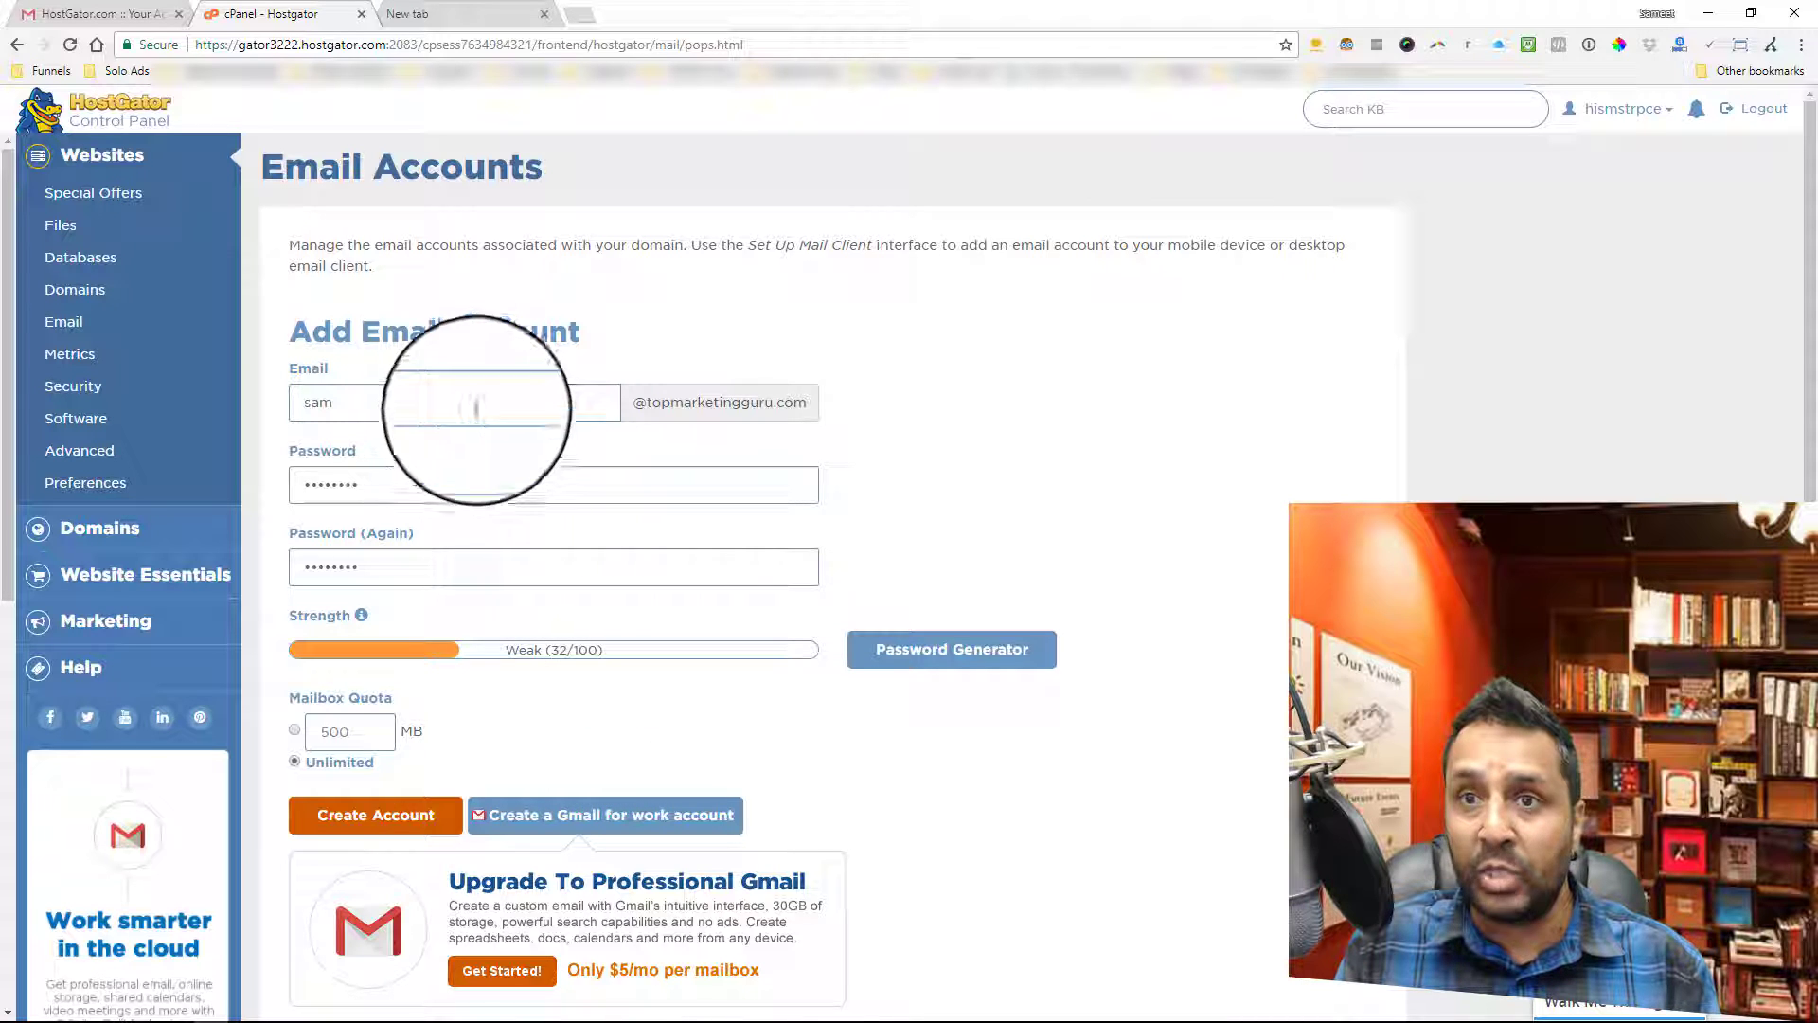
{"action": "left_click", "coordinate": [365, 829]}
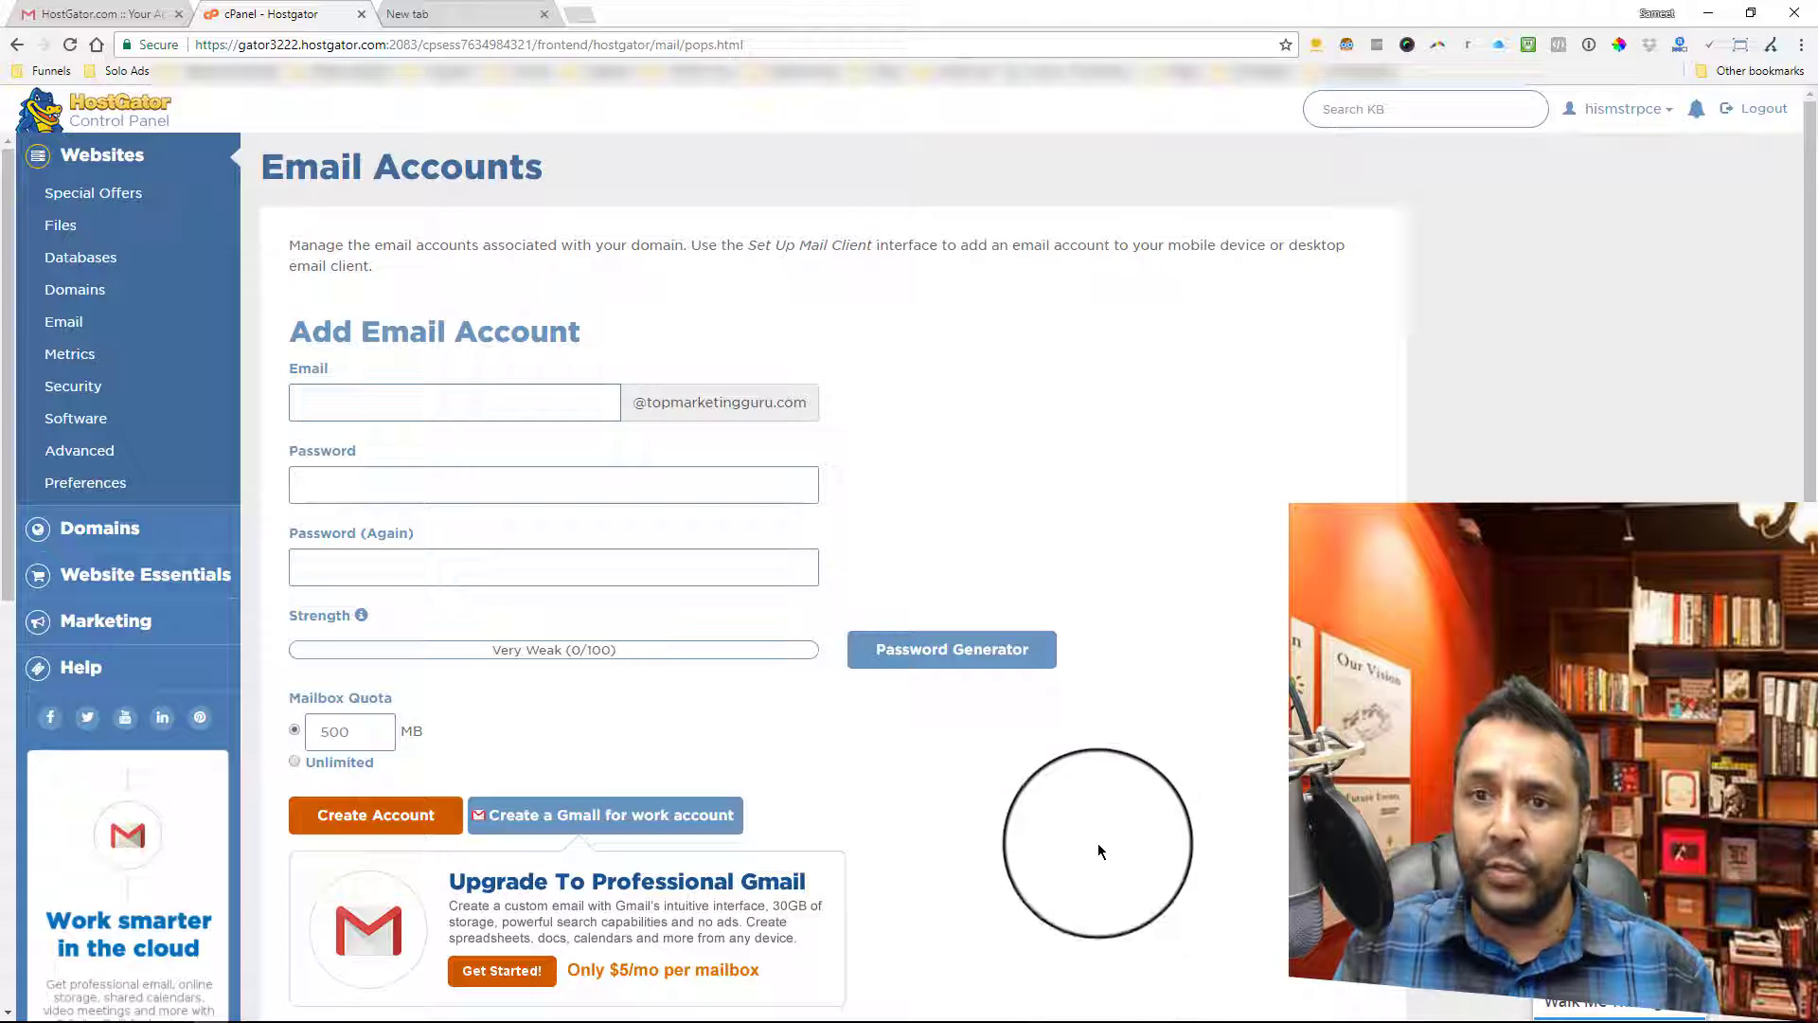
{"action": "scroll", "coordinate": [1098, 843], "scroll_direction": "down", "scroll_amount": 2}
{"action": "scroll", "coordinate": [1095, 837], "scroll_direction": "down", "scroll_amount": 3}
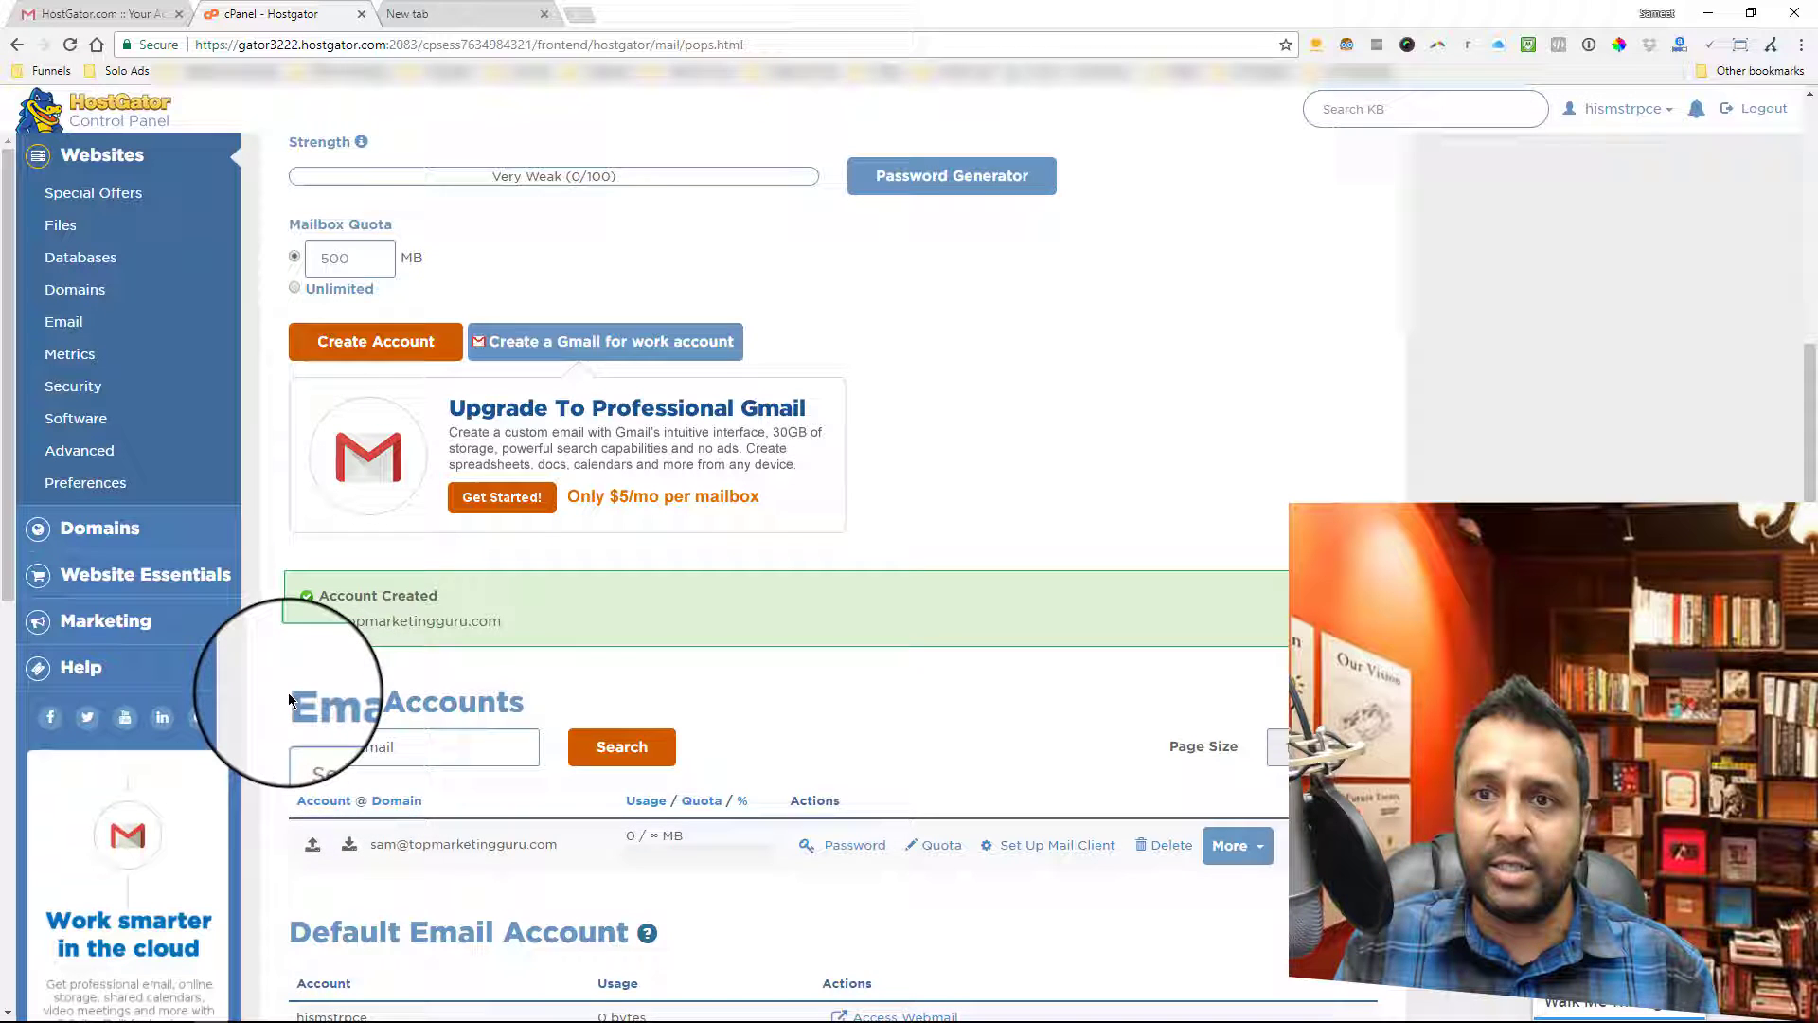
{"action": "left_click_drag", "start_coordinate": [308, 698], "coordinate": [521, 696]}
{"action": "left_click", "coordinate": [521, 697]}
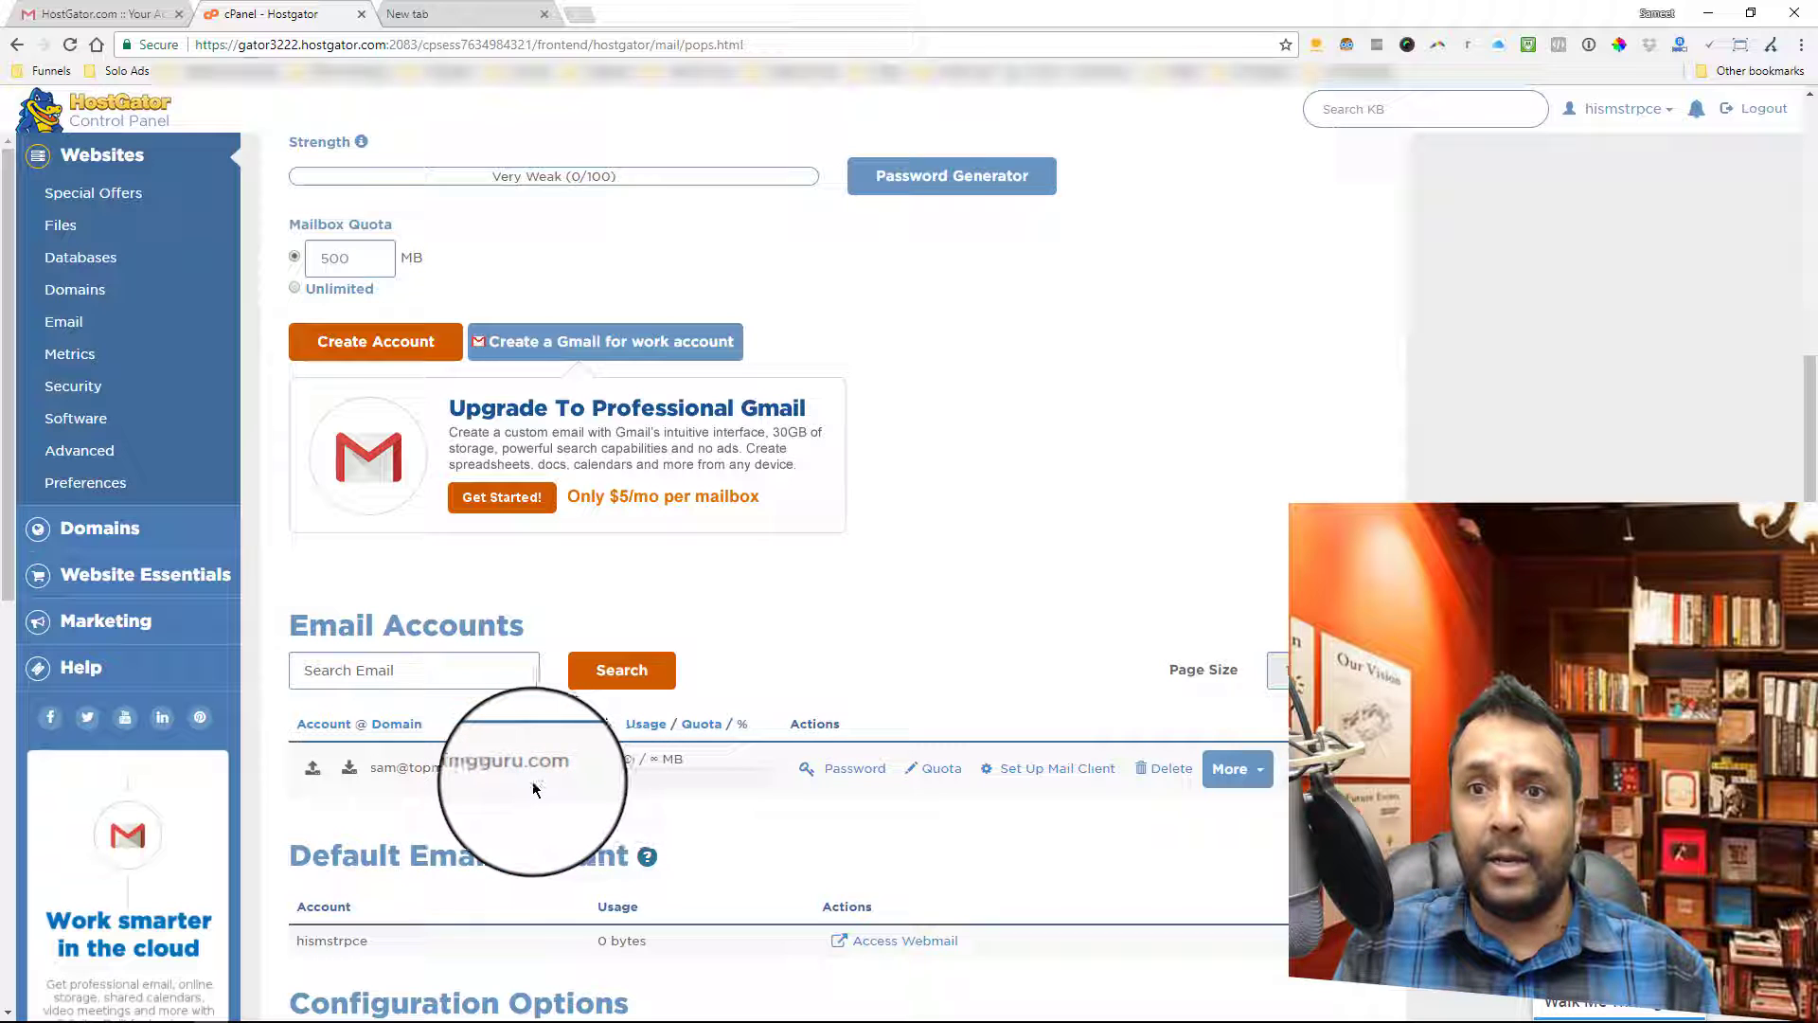
{"action": "scroll", "coordinate": [678, 764], "scroll_direction": "up", "scroll_amount": 4}
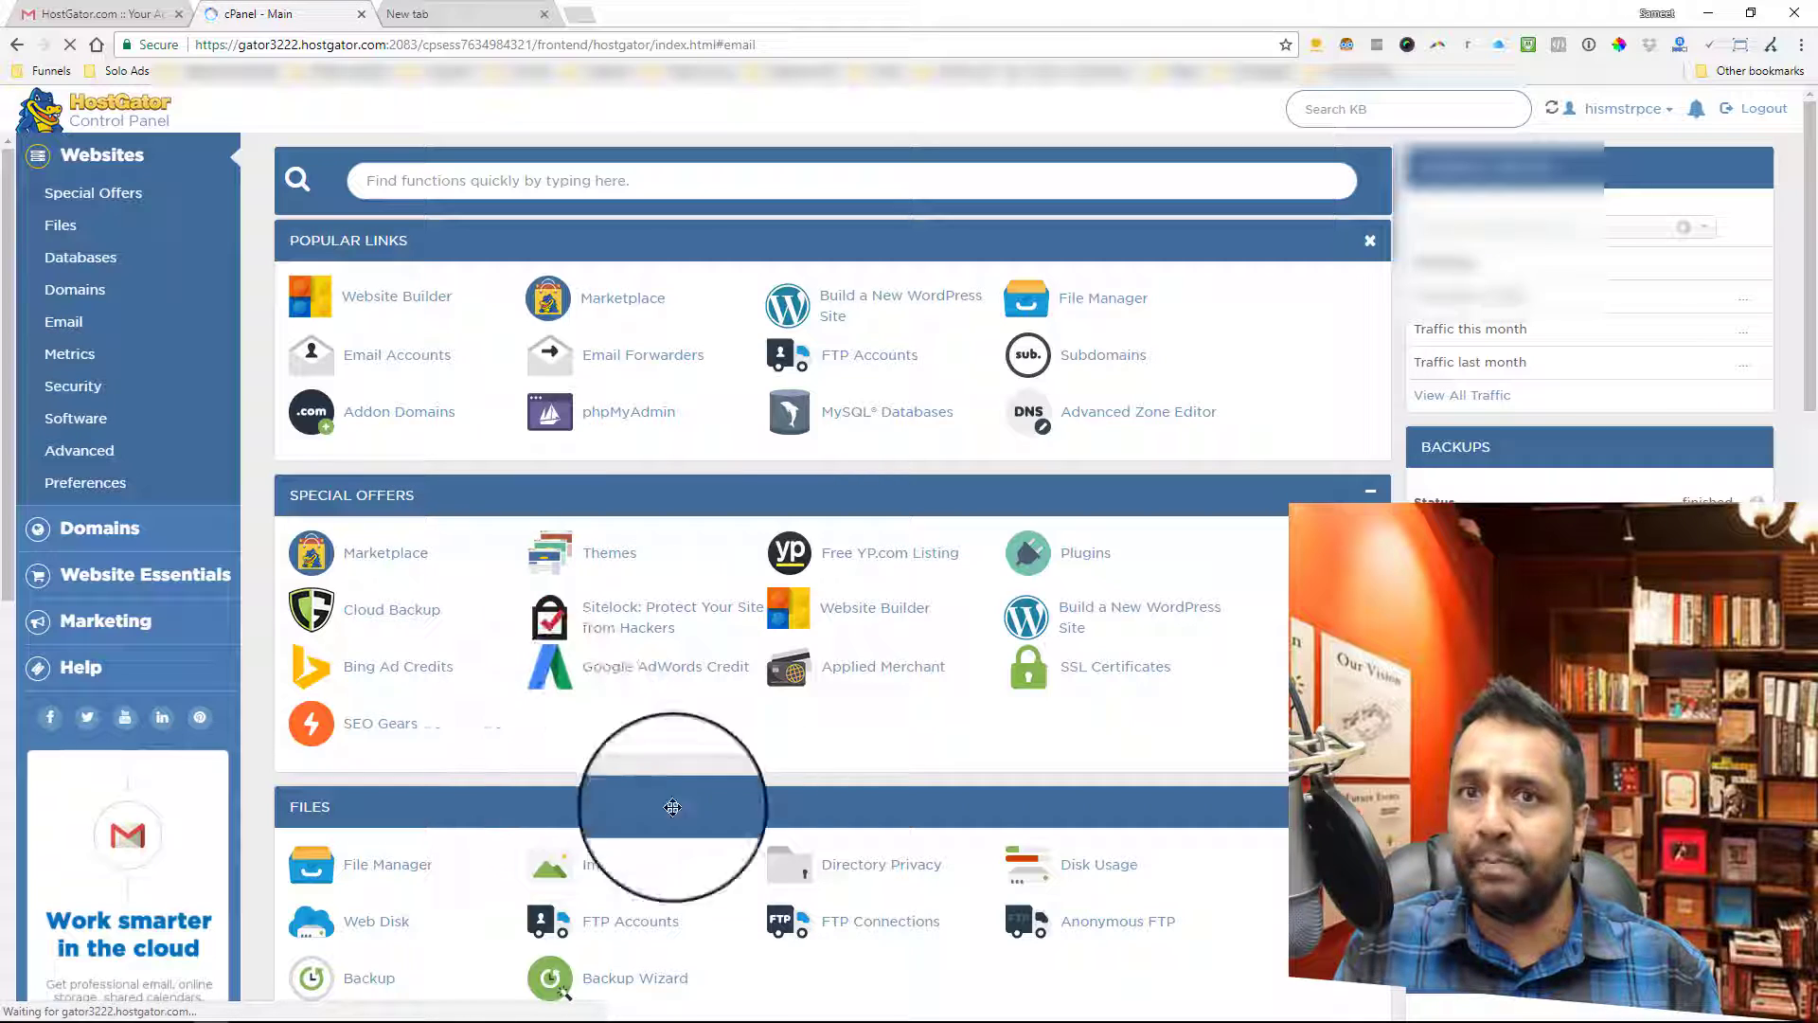
- Scroll to the Email tools and open Email Forwarders
{"action": "scroll", "coordinate": [855, 611], "scroll_direction": "down", "scroll_amount": 2}
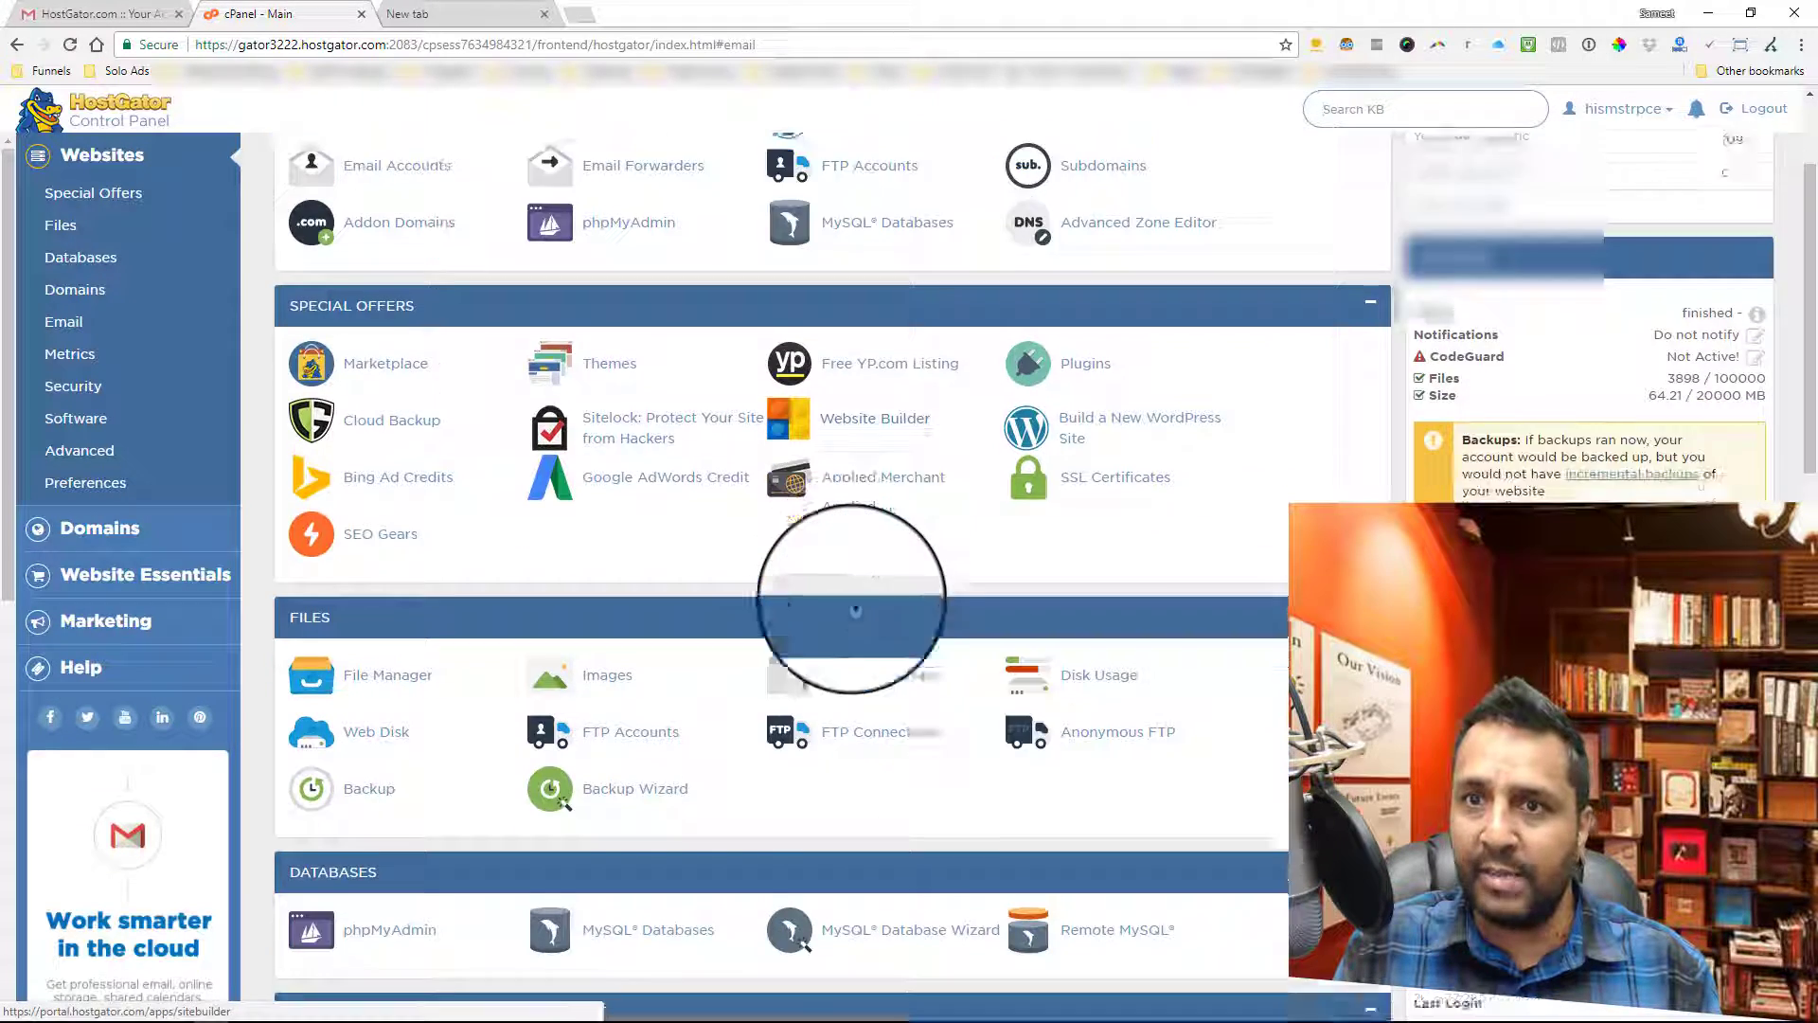
{"action": "left_click", "coordinate": [224, 325]}
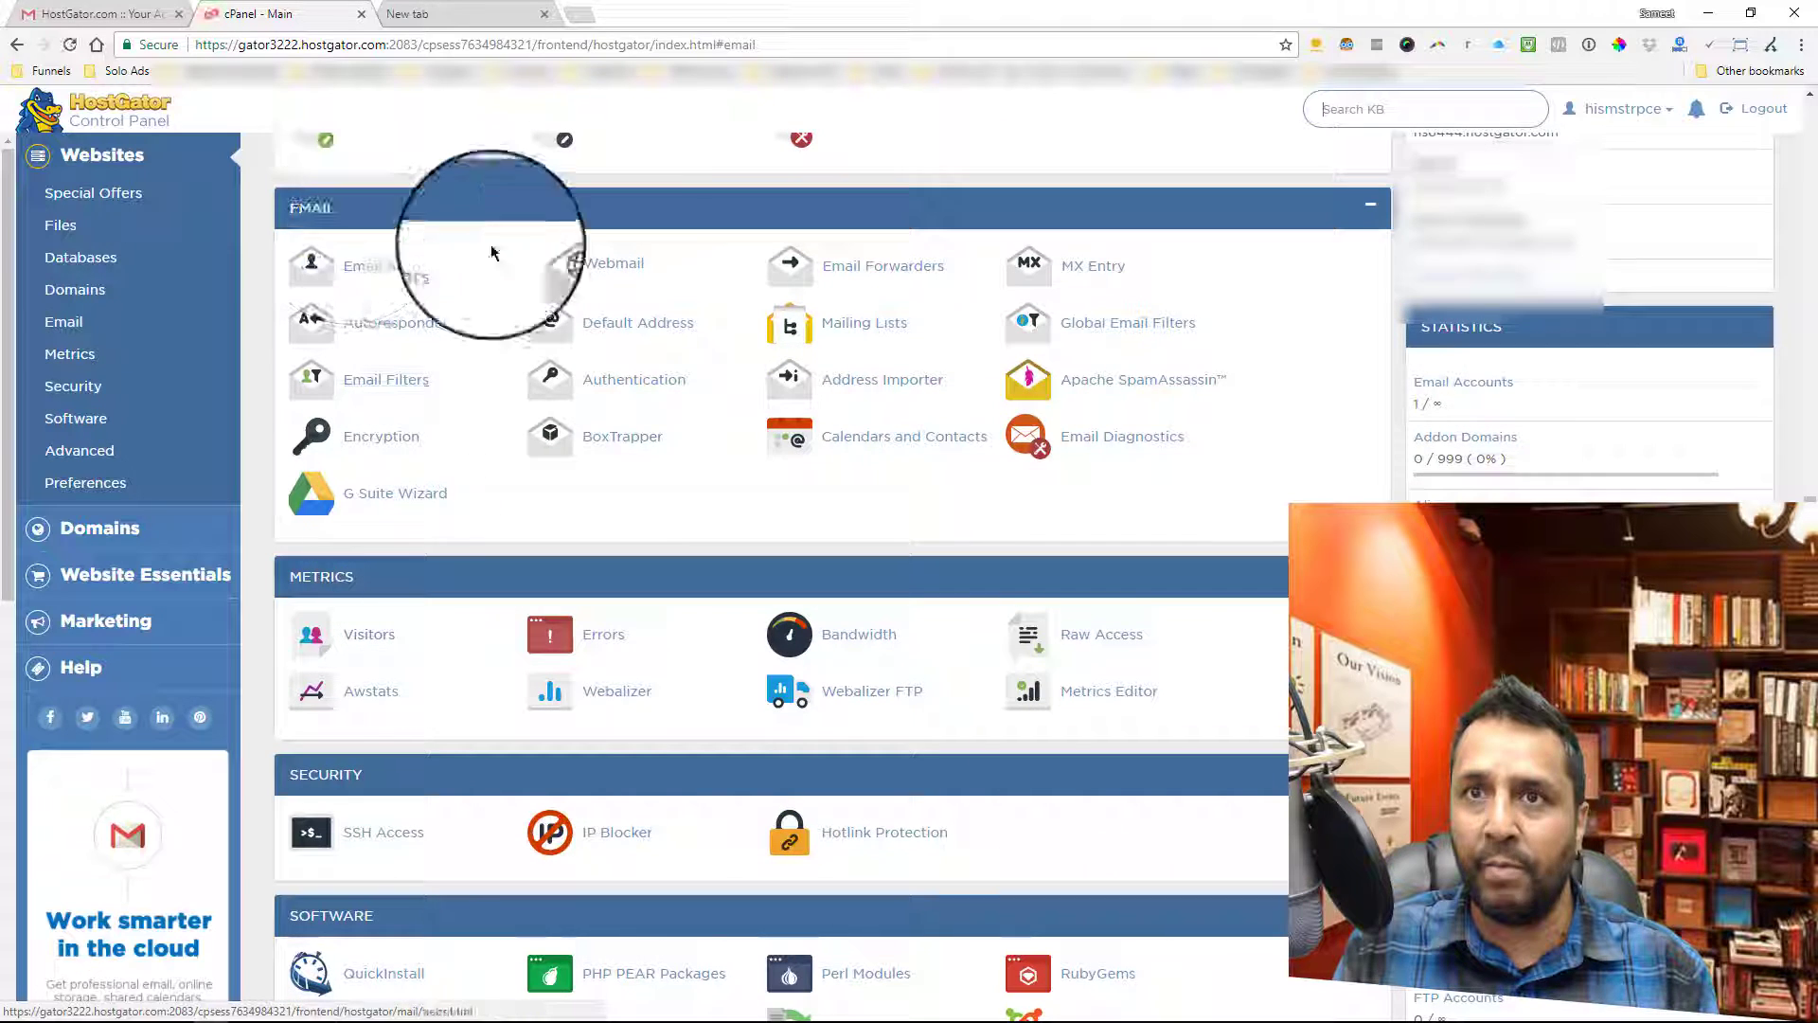
{"action": "left_click", "coordinate": [872, 276]}
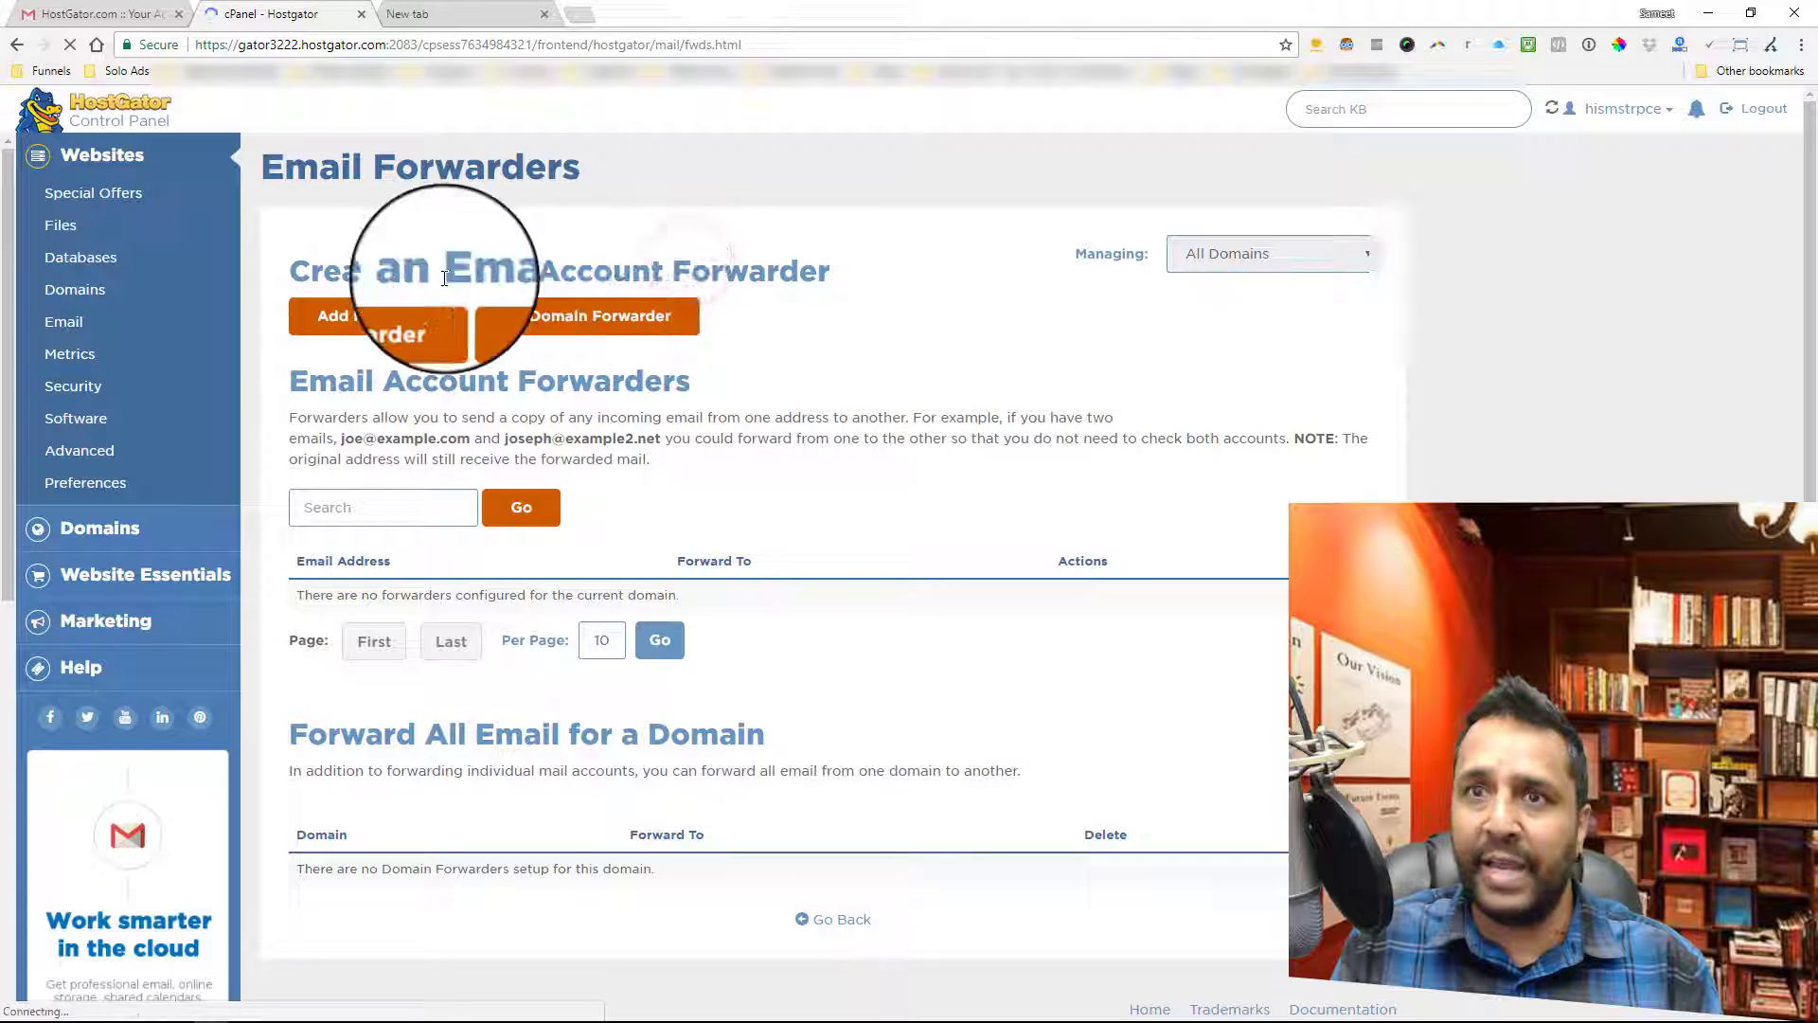
- Open the Add a New Forwarder form
{"action": "left_click", "coordinate": [375, 326]}
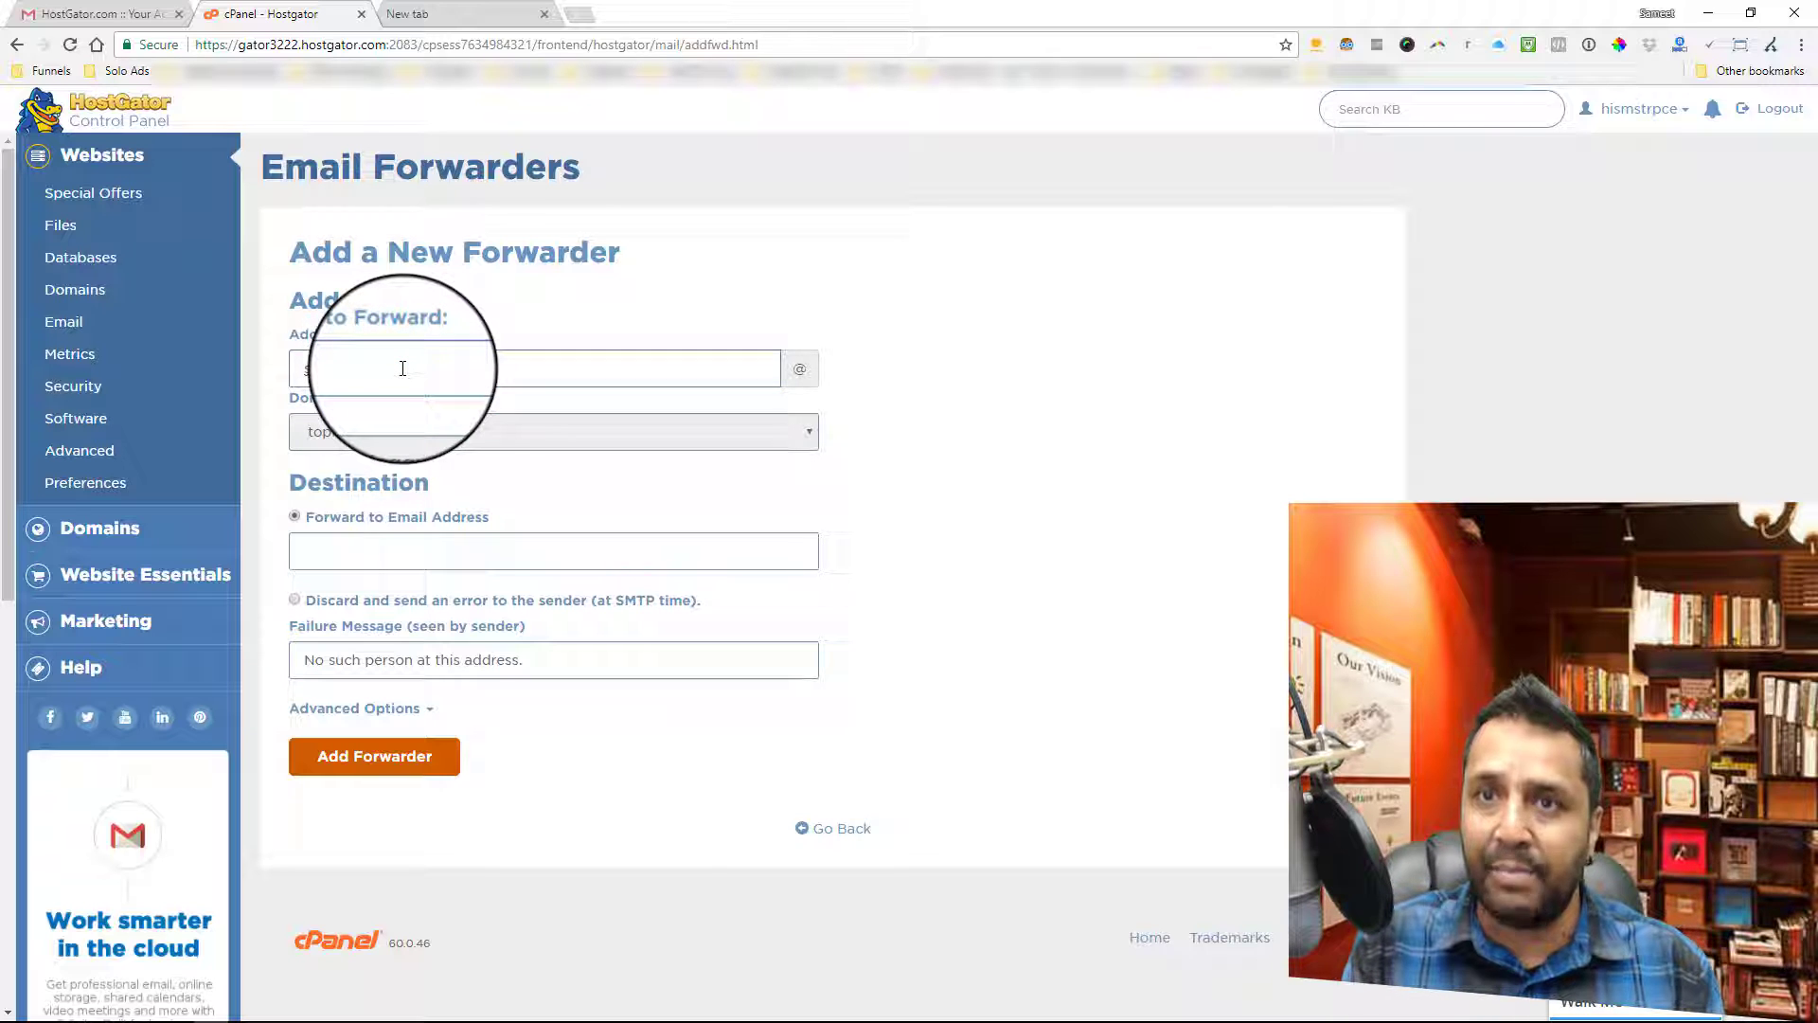
{"action": "type", "text": "am"}
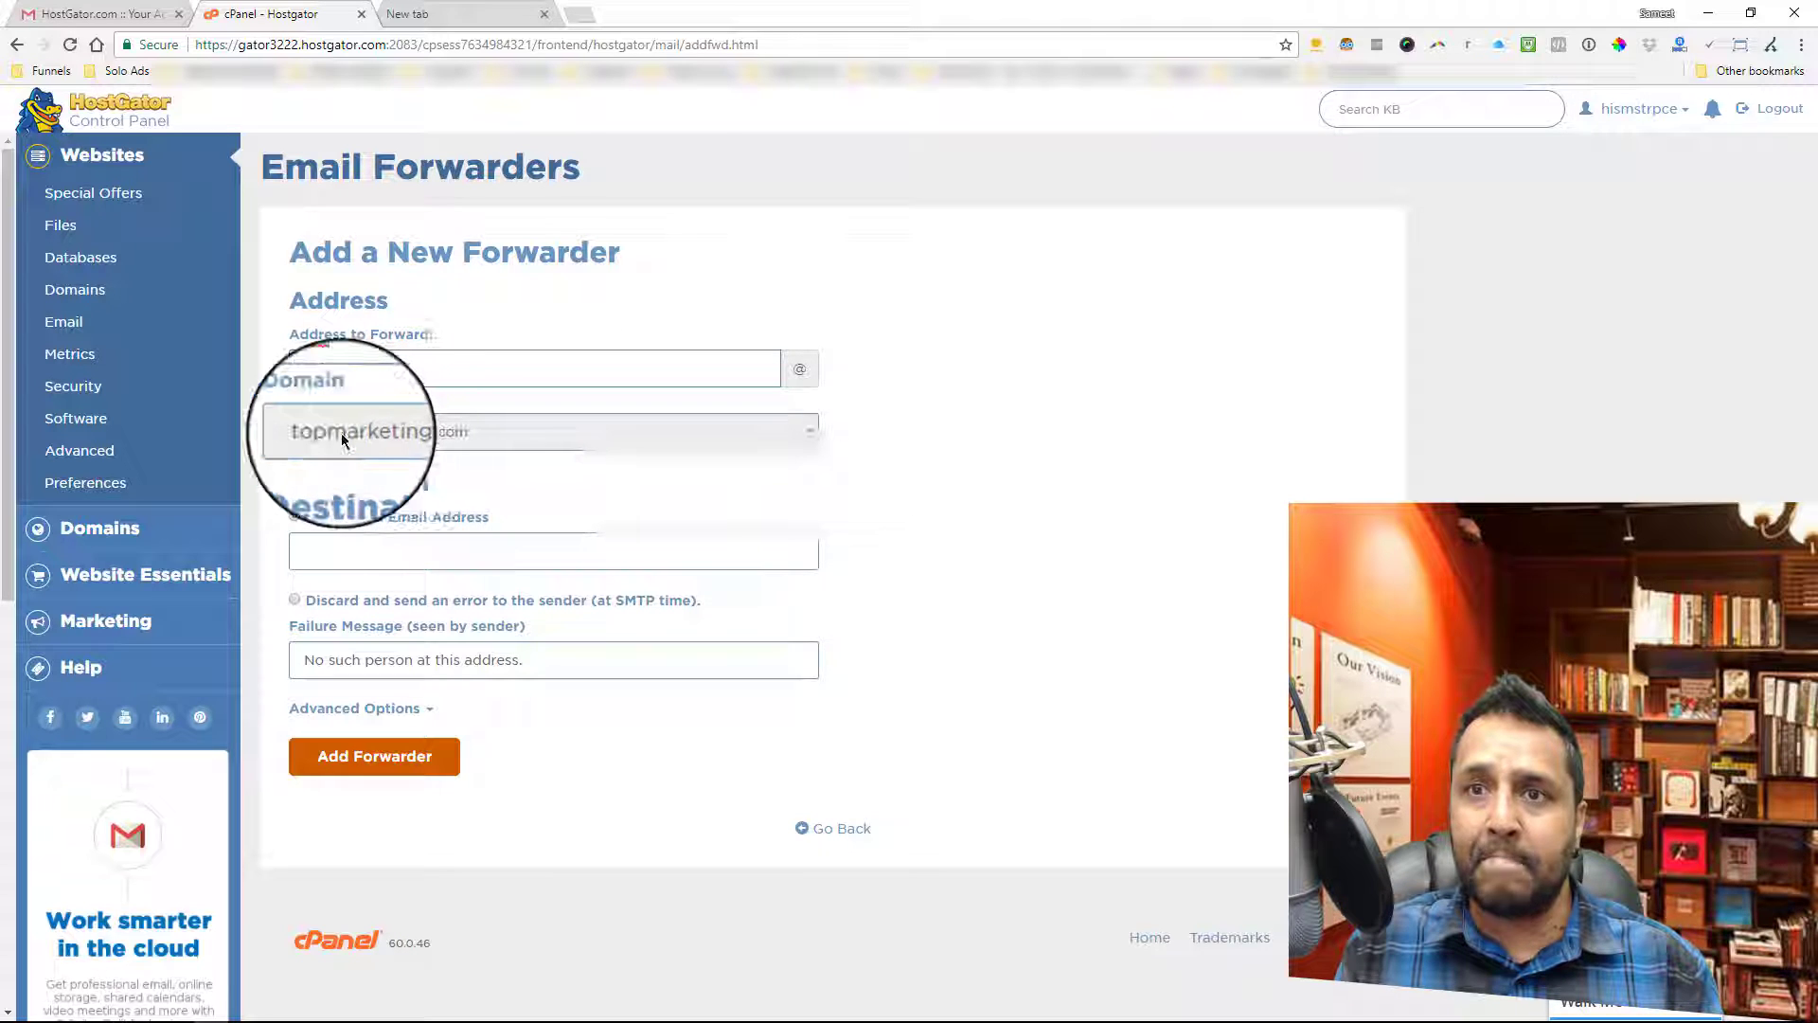
{"action": "left_click", "coordinate": [392, 432]}
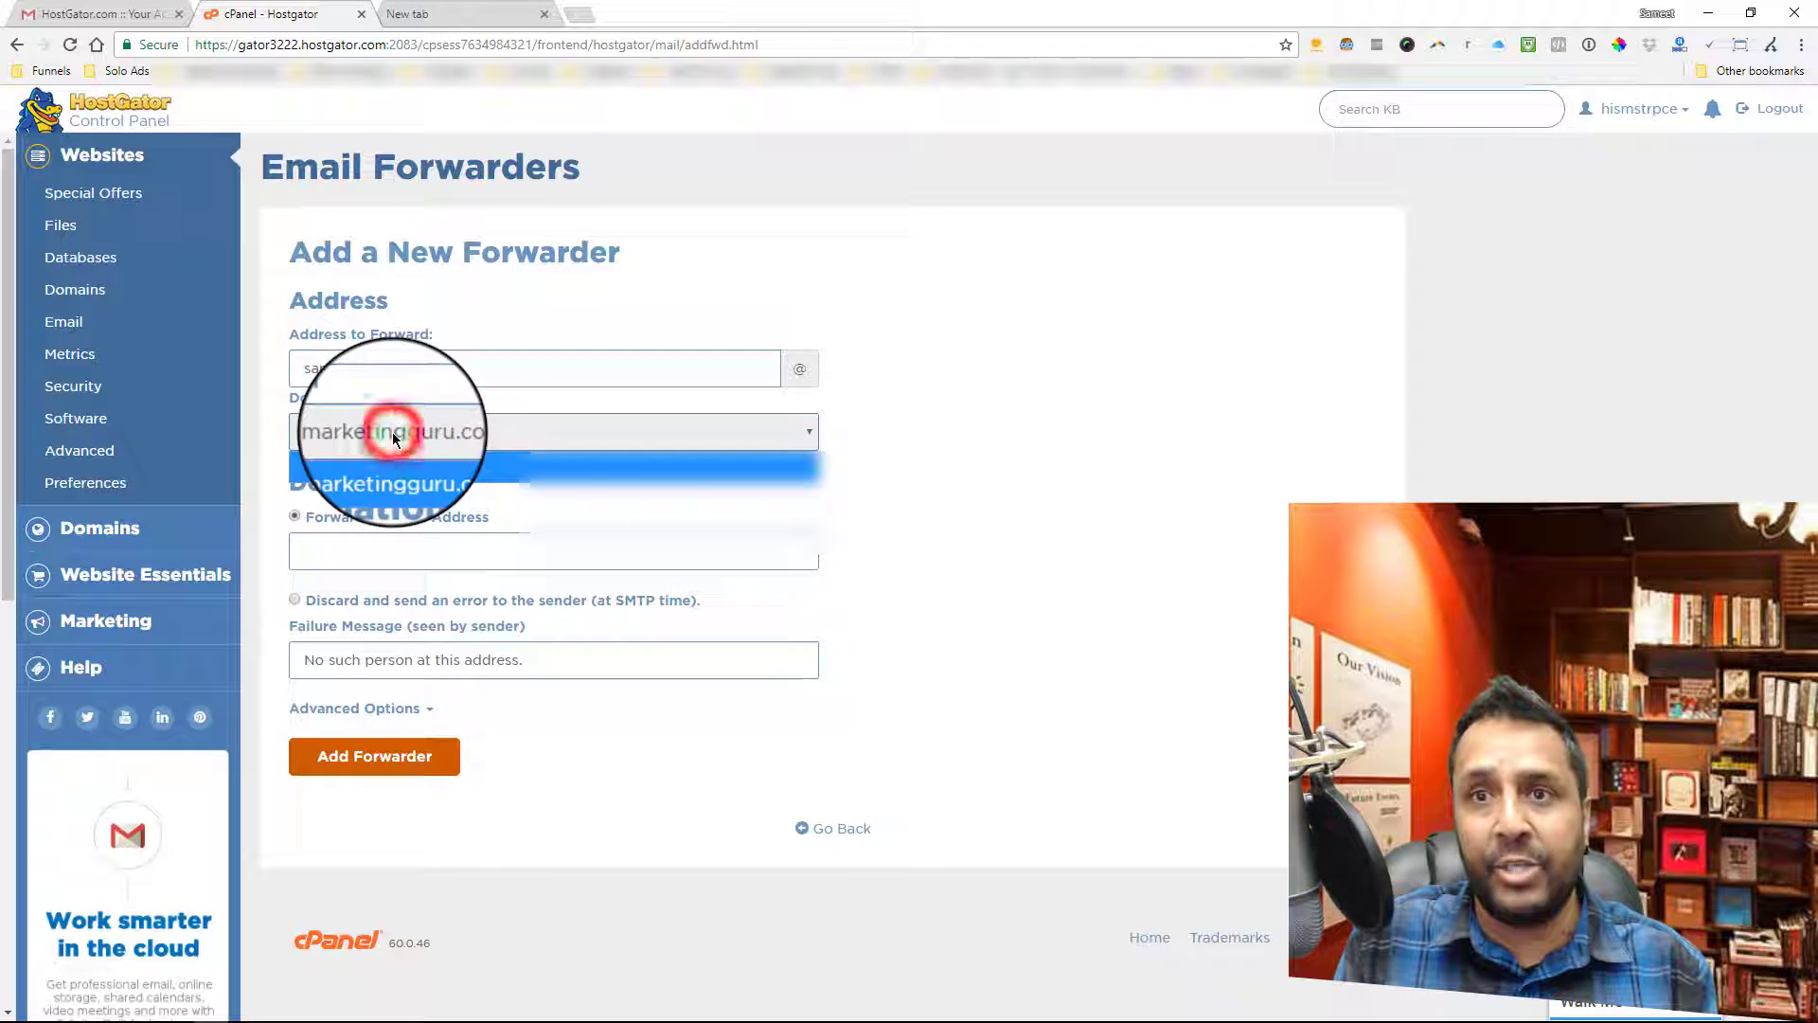
{"action": "left_click", "coordinate": [392, 432]}
{"action": "left_click", "coordinate": [392, 431]}
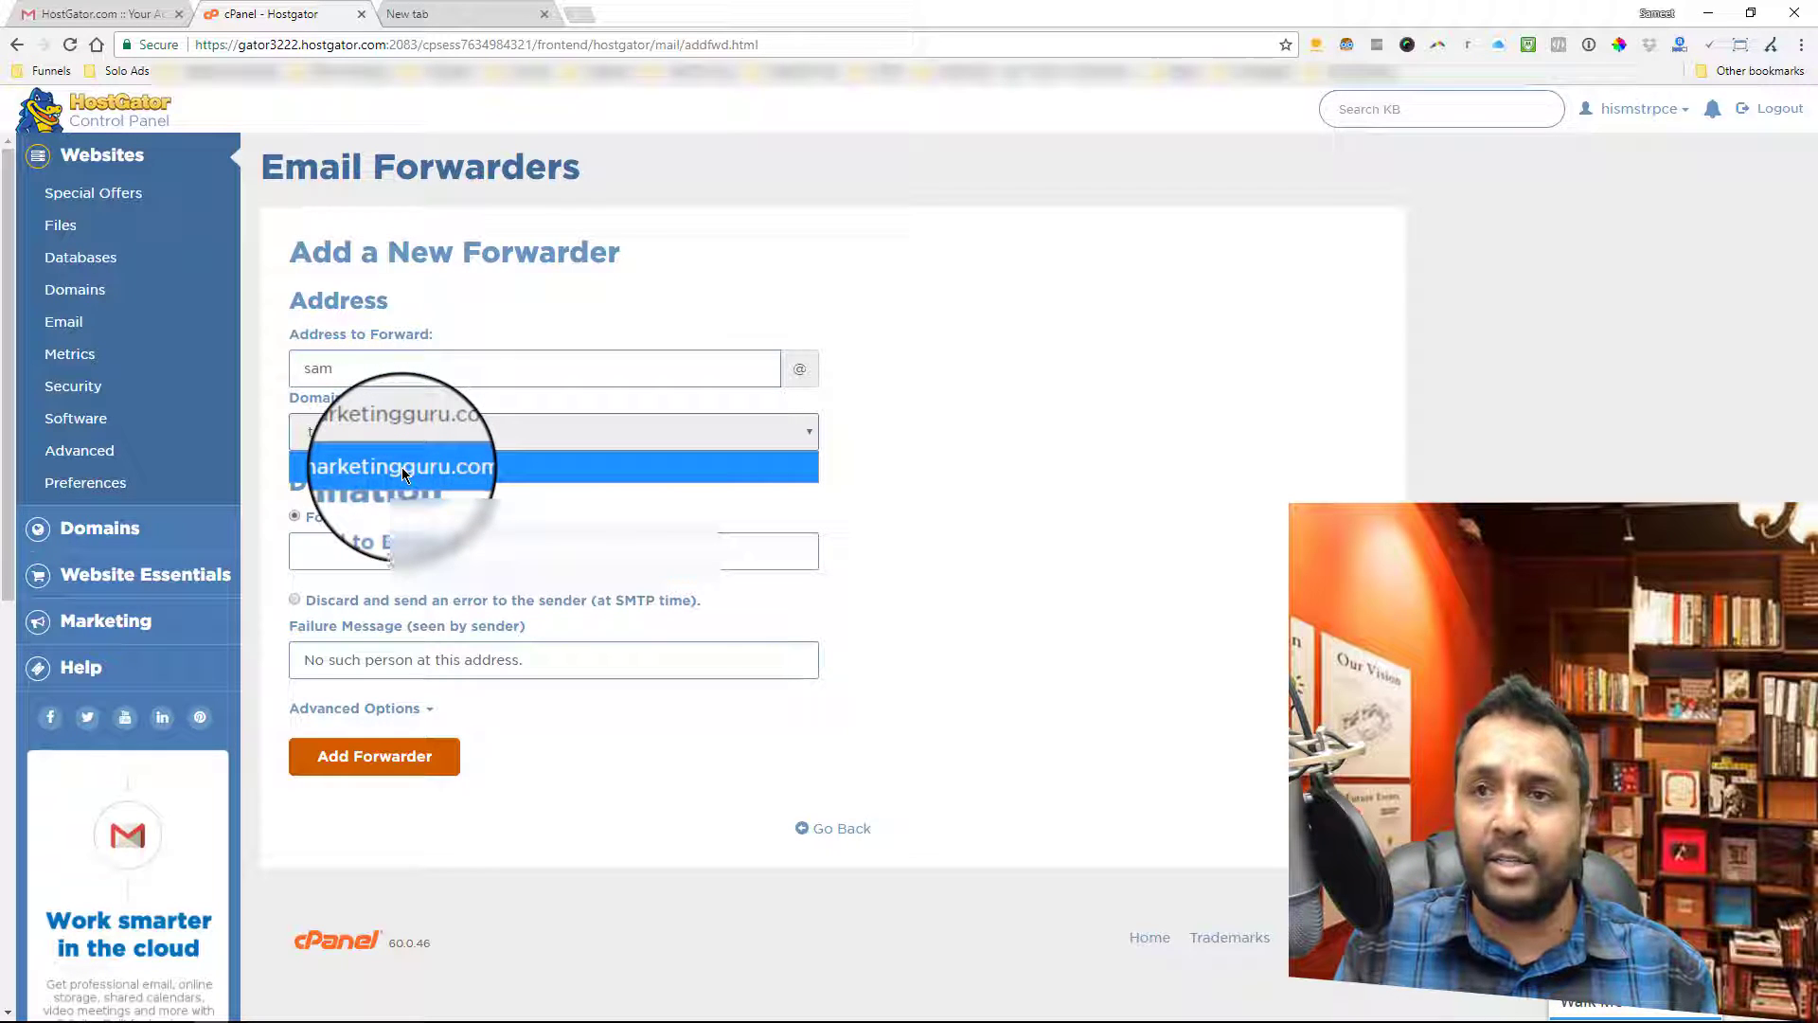
{"action": "left_click", "coordinate": [447, 472]}
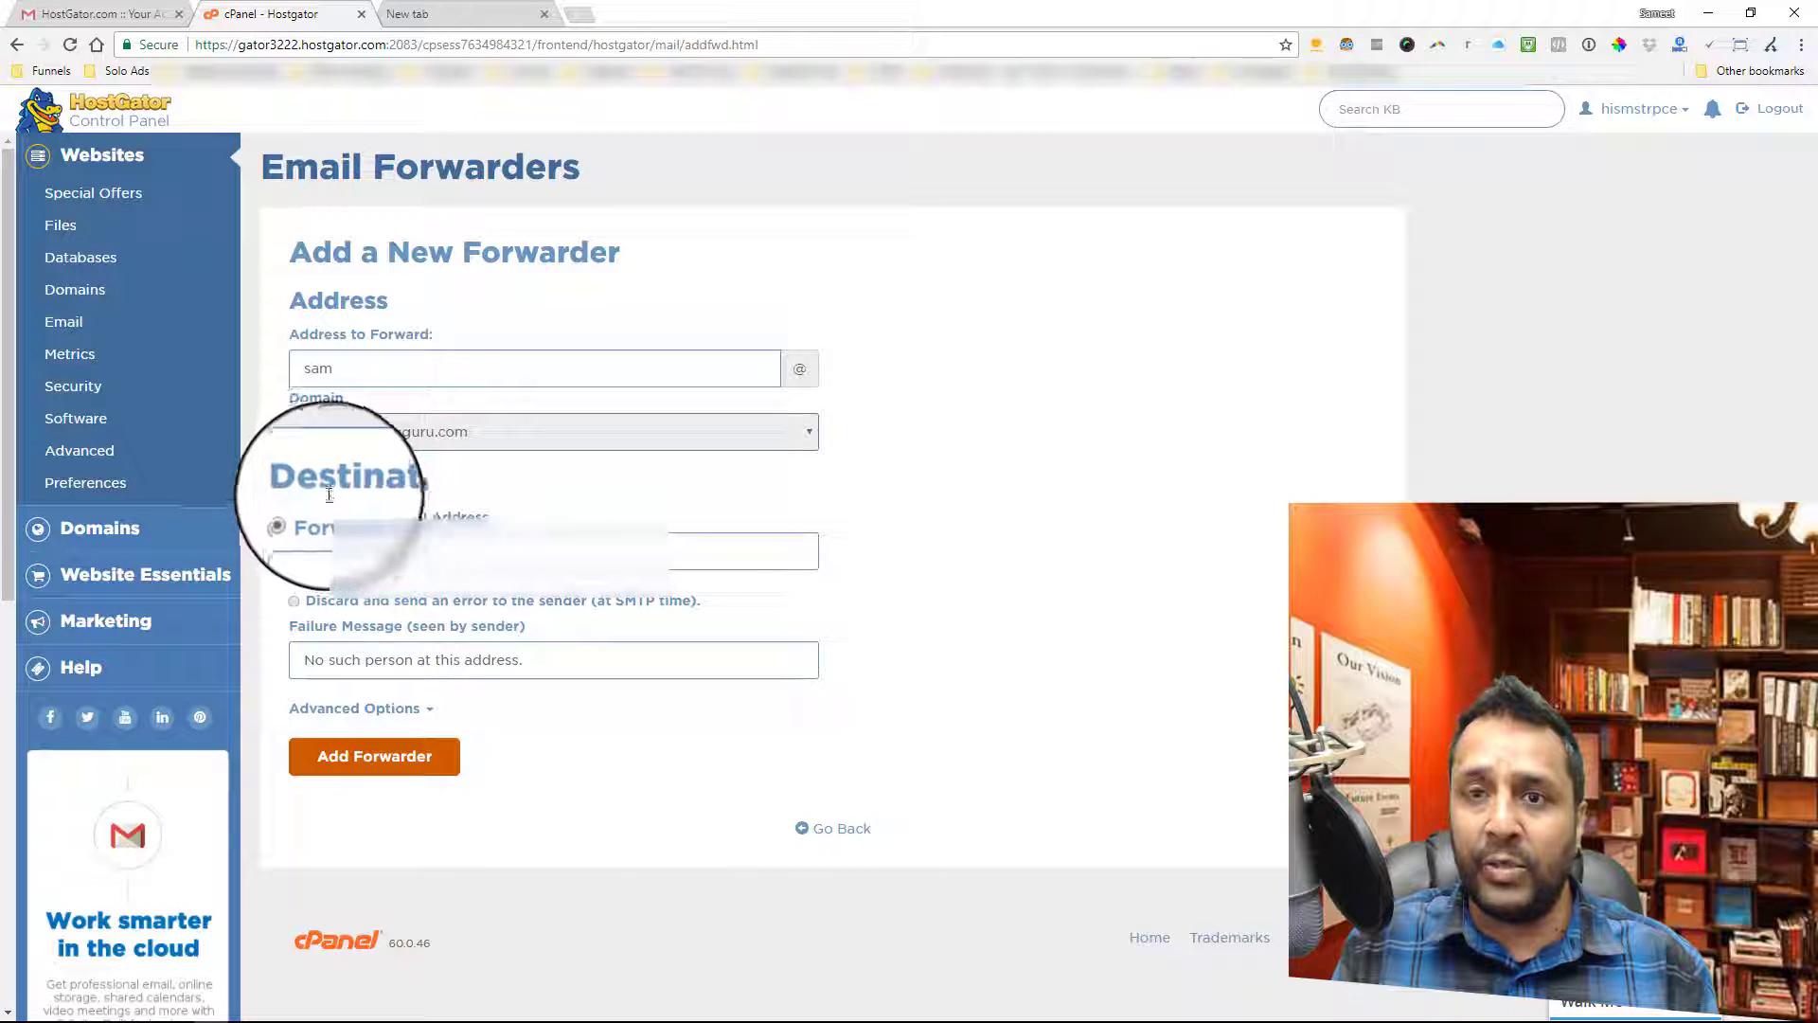
- Fill in the saved Gmail destination address and close the Gmail forwarding warning
{"action": "left_click", "coordinate": [353, 553]}
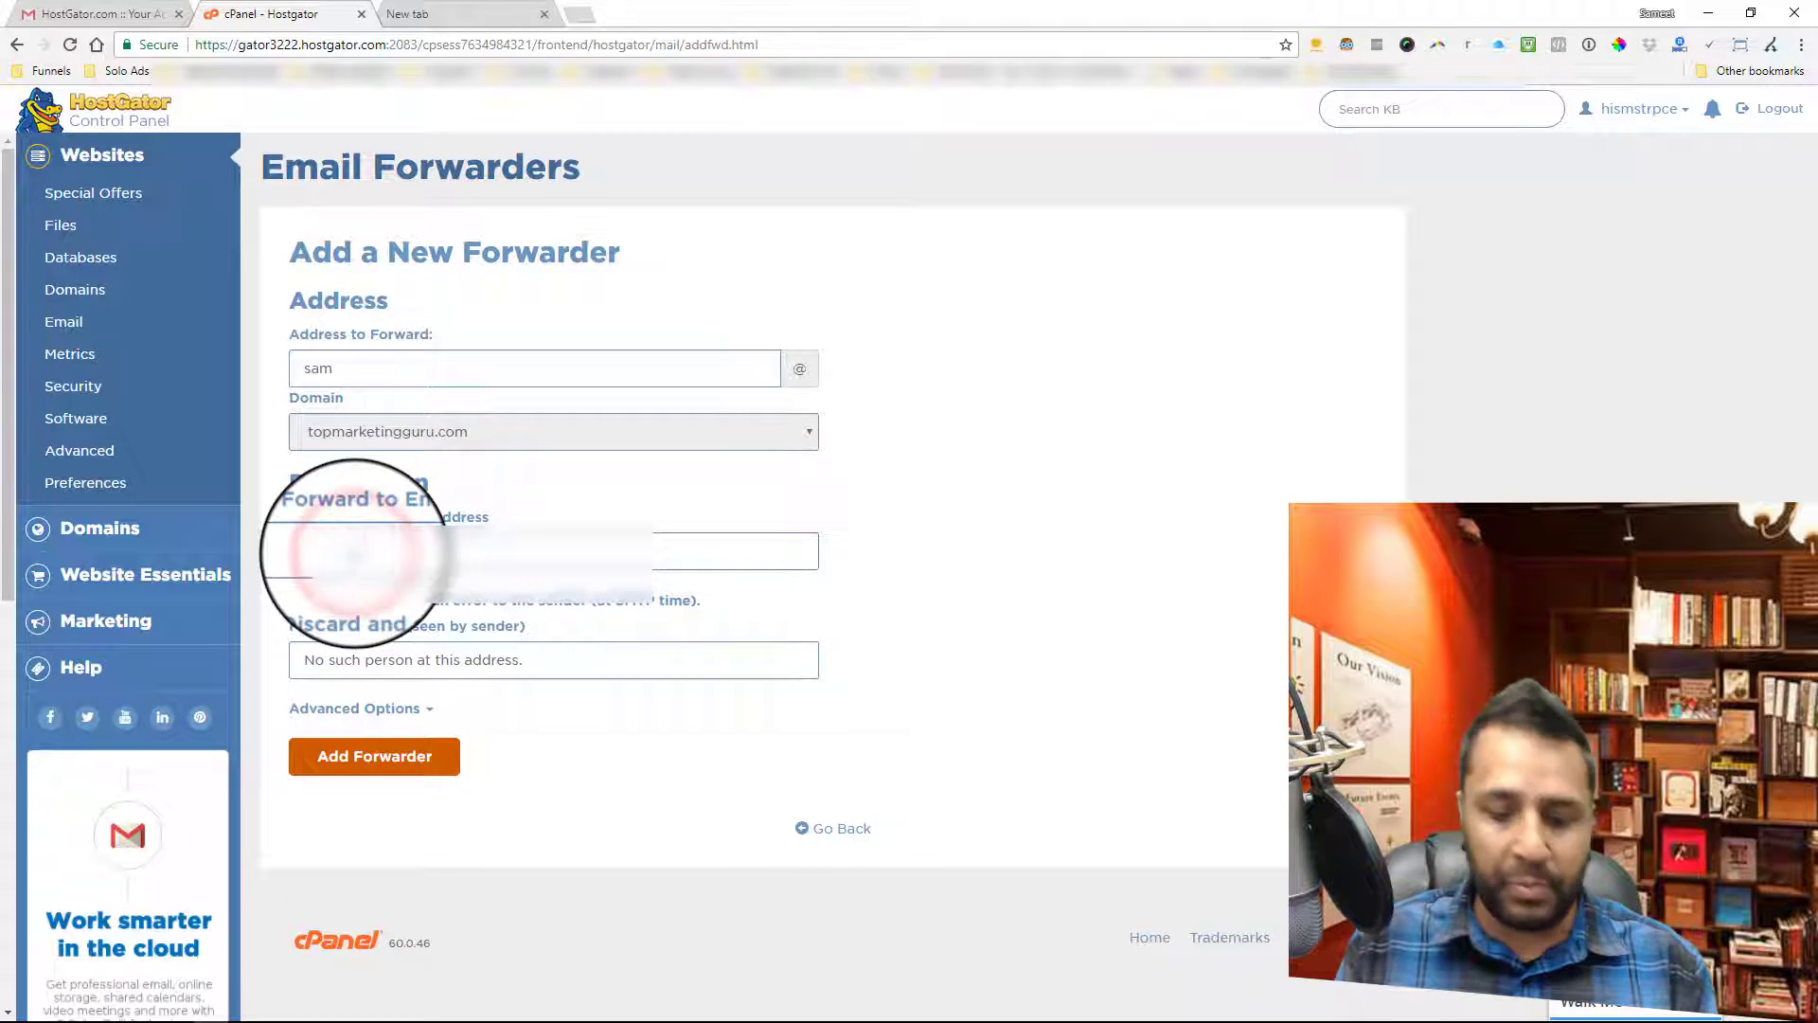
{"action": "type", "text": "hi"}
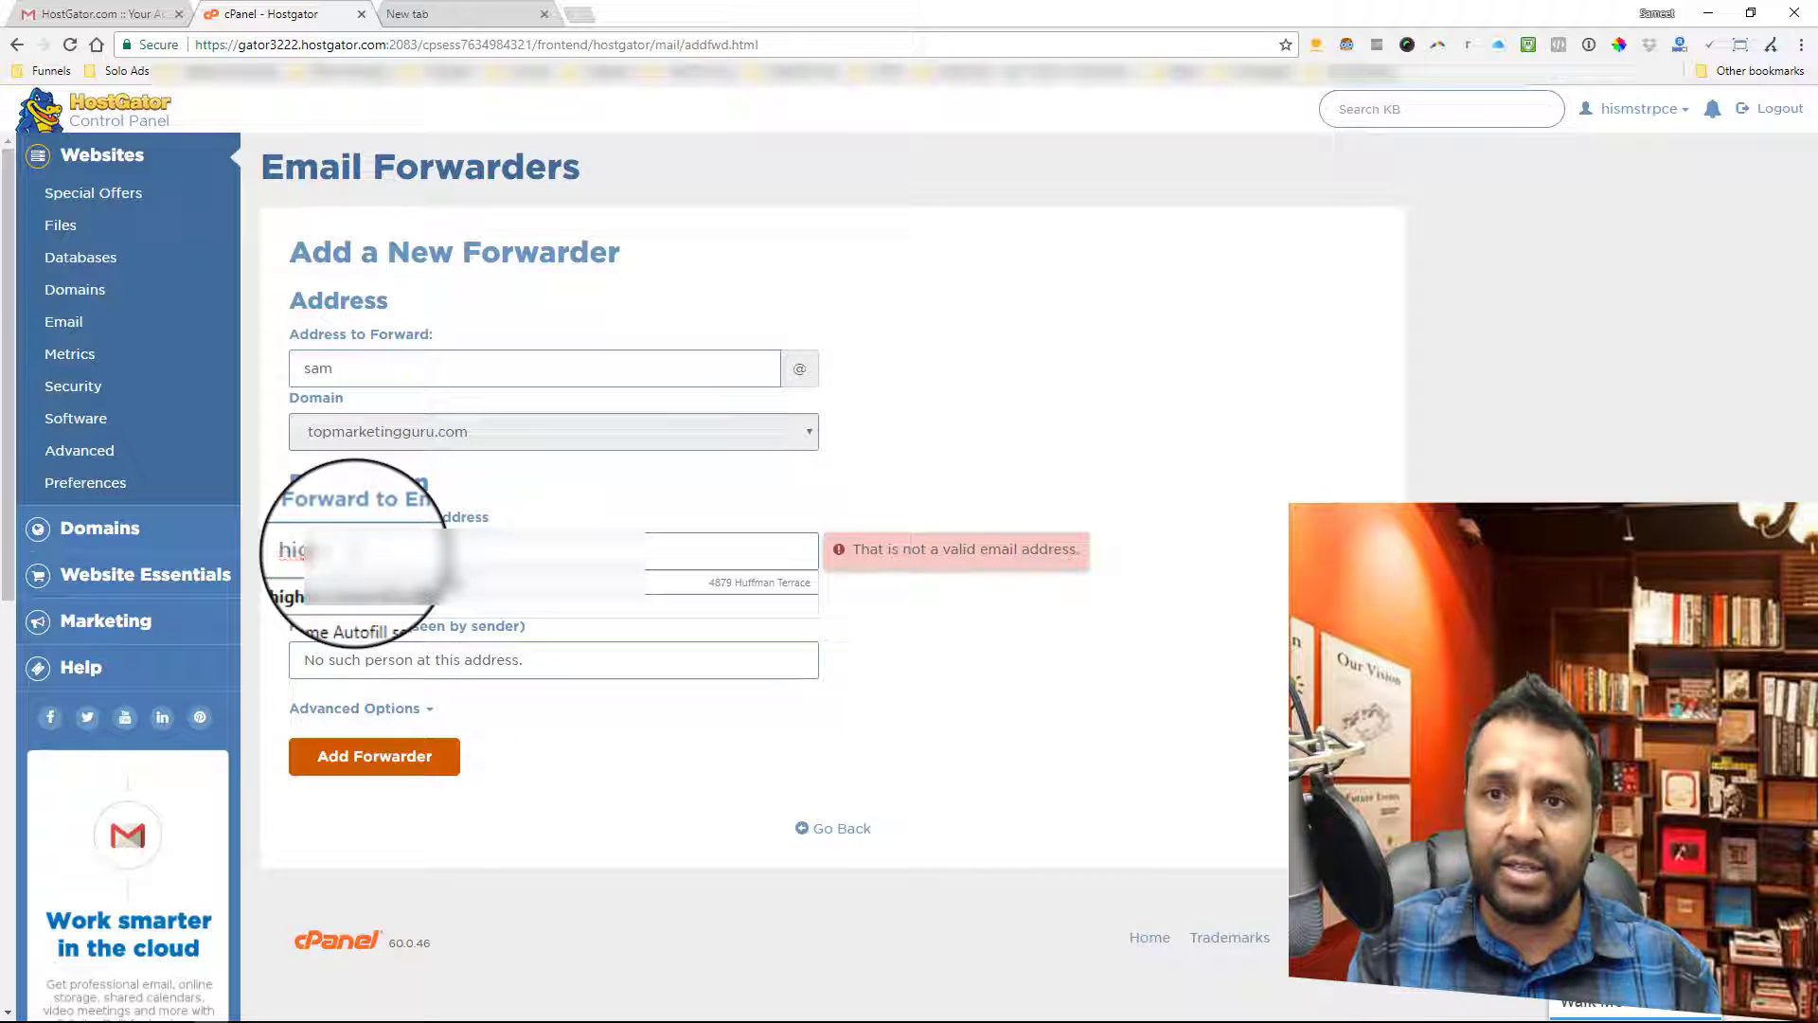
{"action": "left_click", "coordinate": [379, 583]}
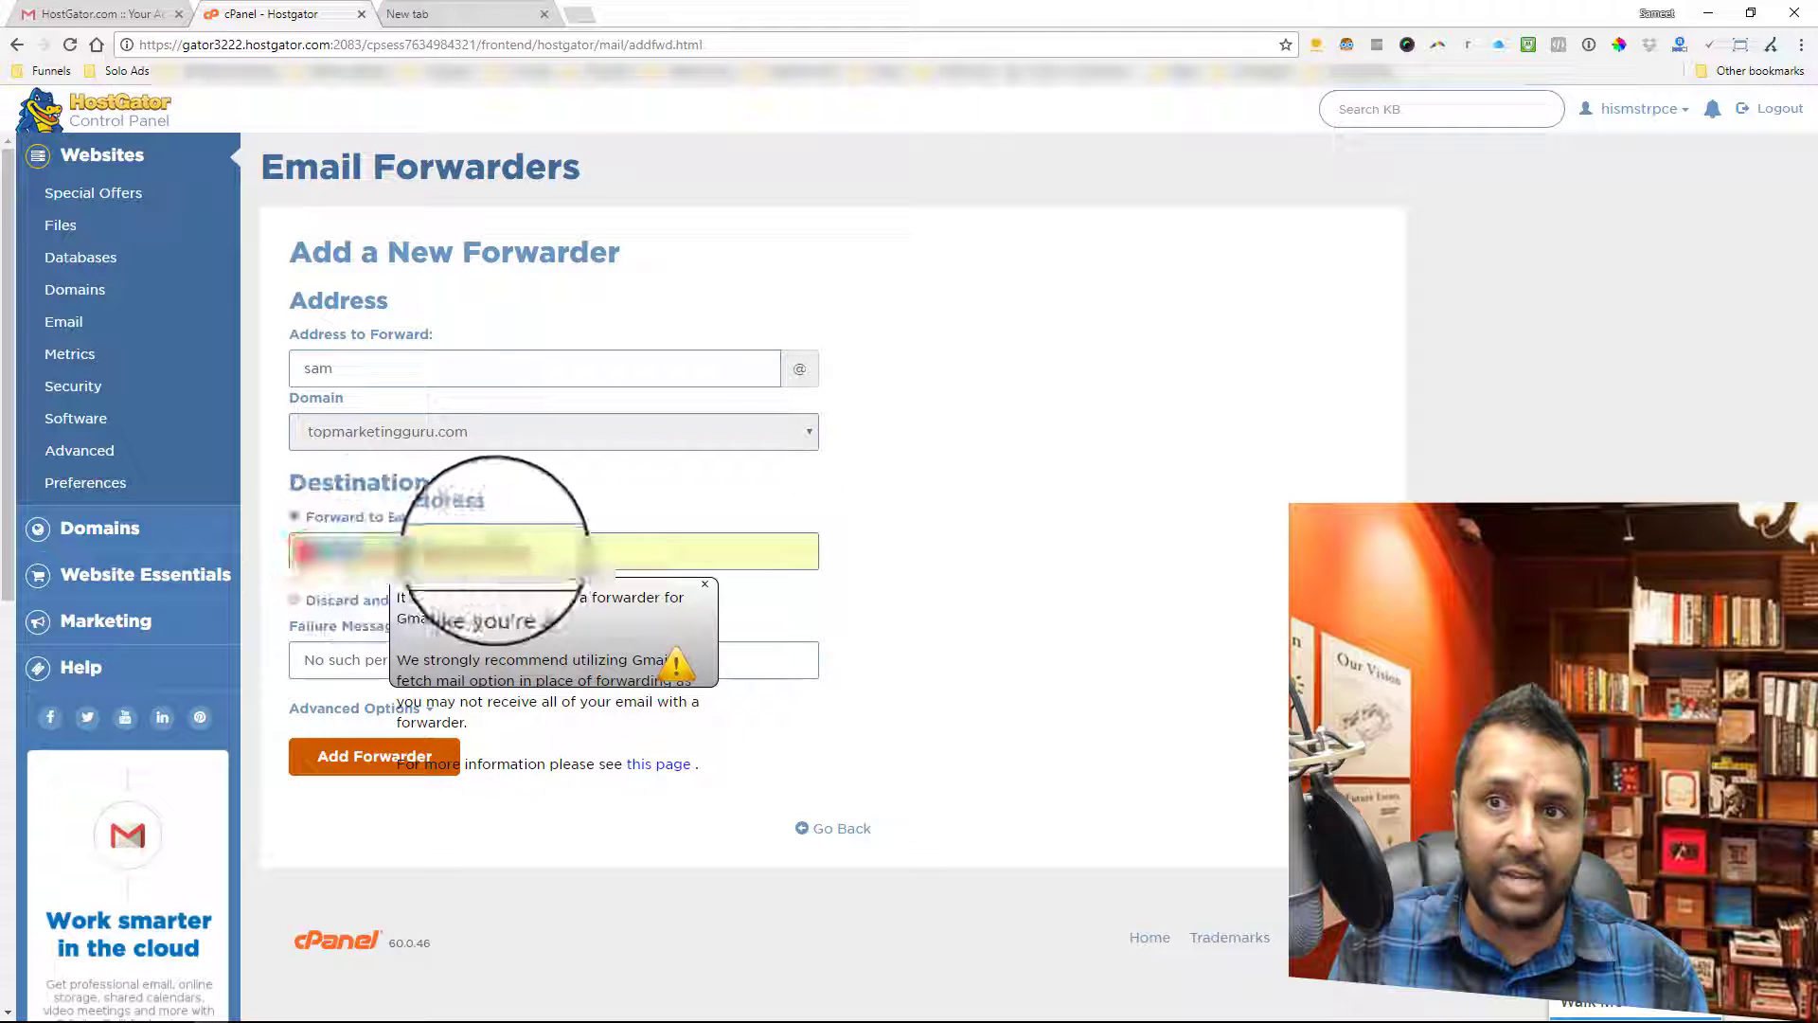
{"action": "double_click", "coordinate": [544, 551]}
{"action": "left_click", "coordinate": [556, 549]}
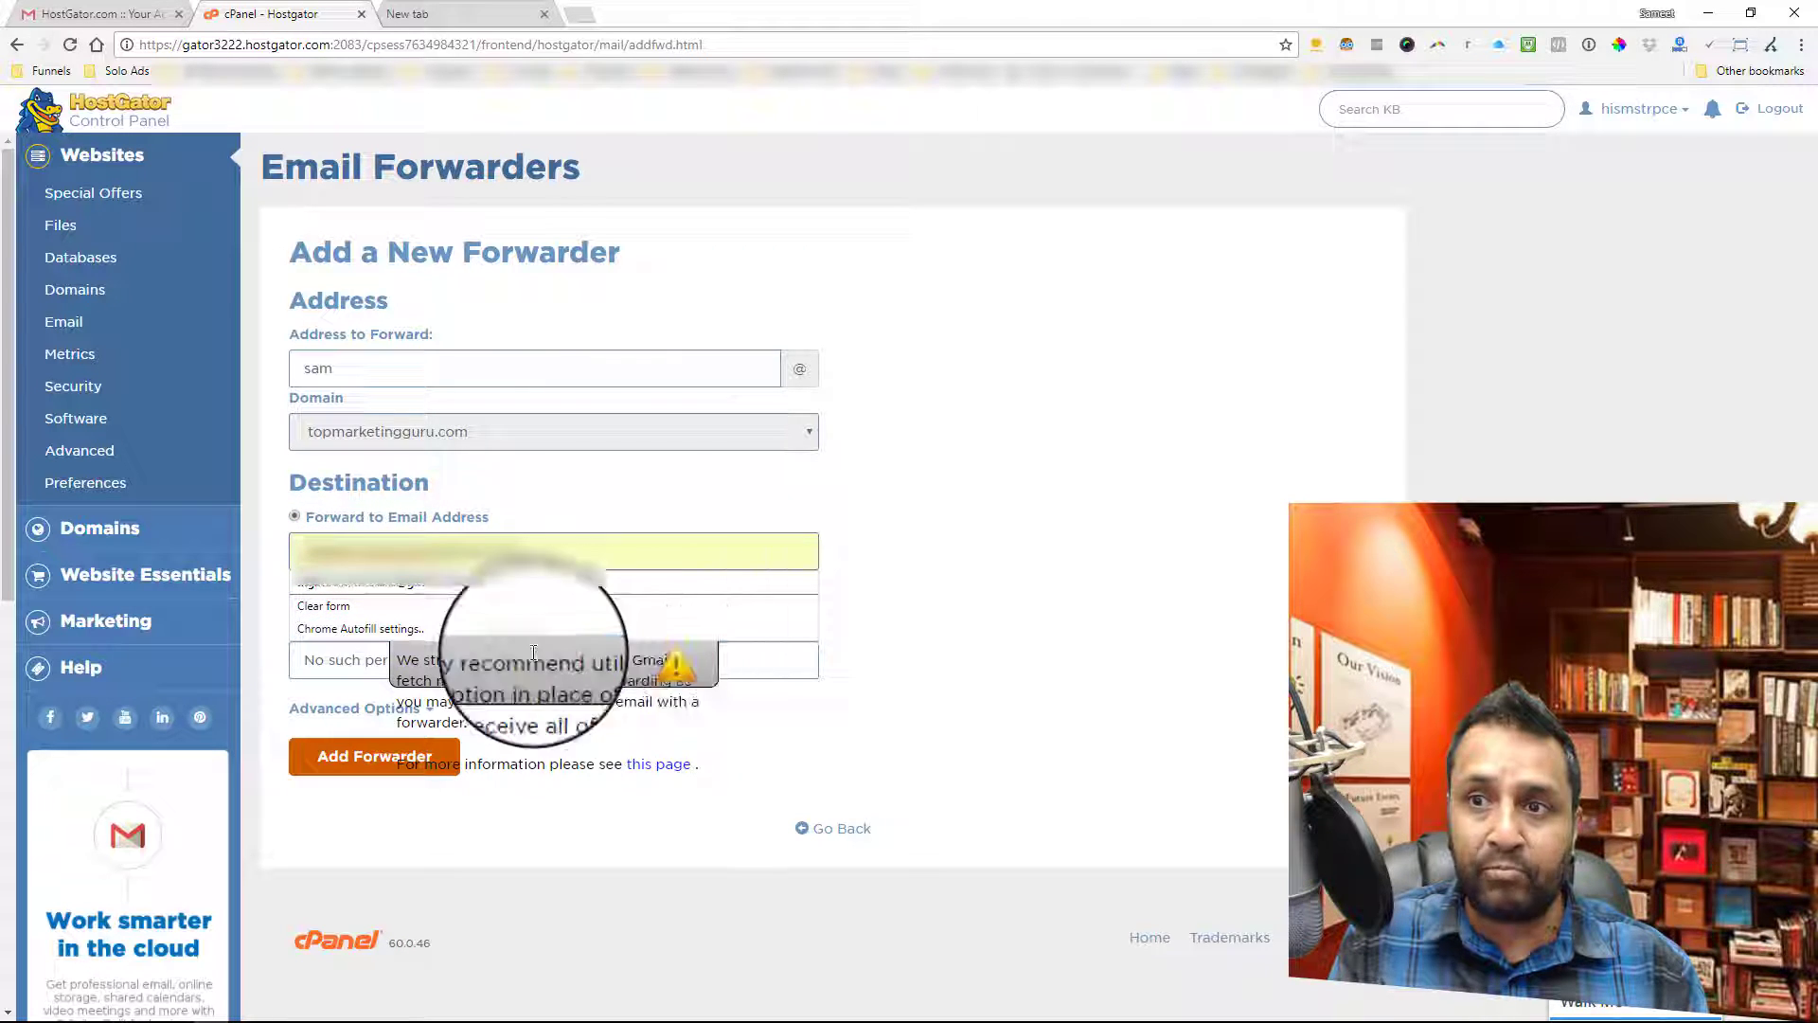
{"action": "left_click", "coordinate": [609, 656]}
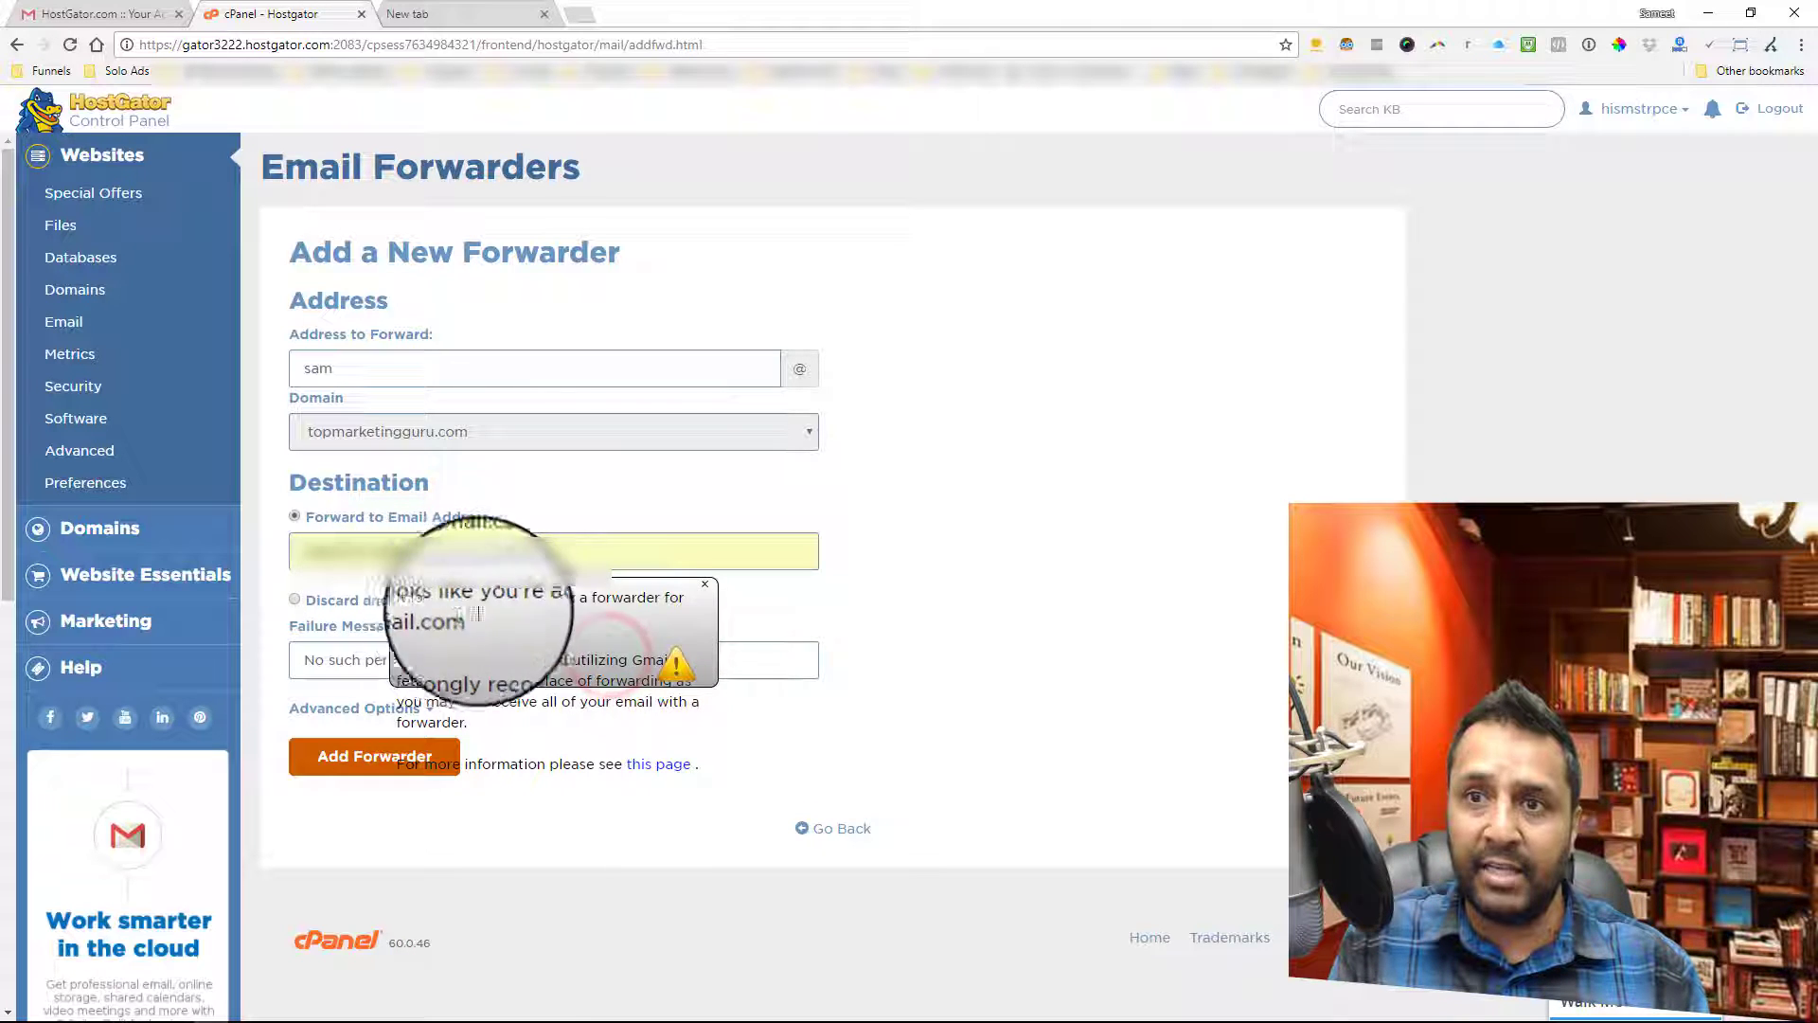
{"action": "left_click", "coordinate": [704, 587]}
{"action": "left_click", "coordinate": [592, 563]}
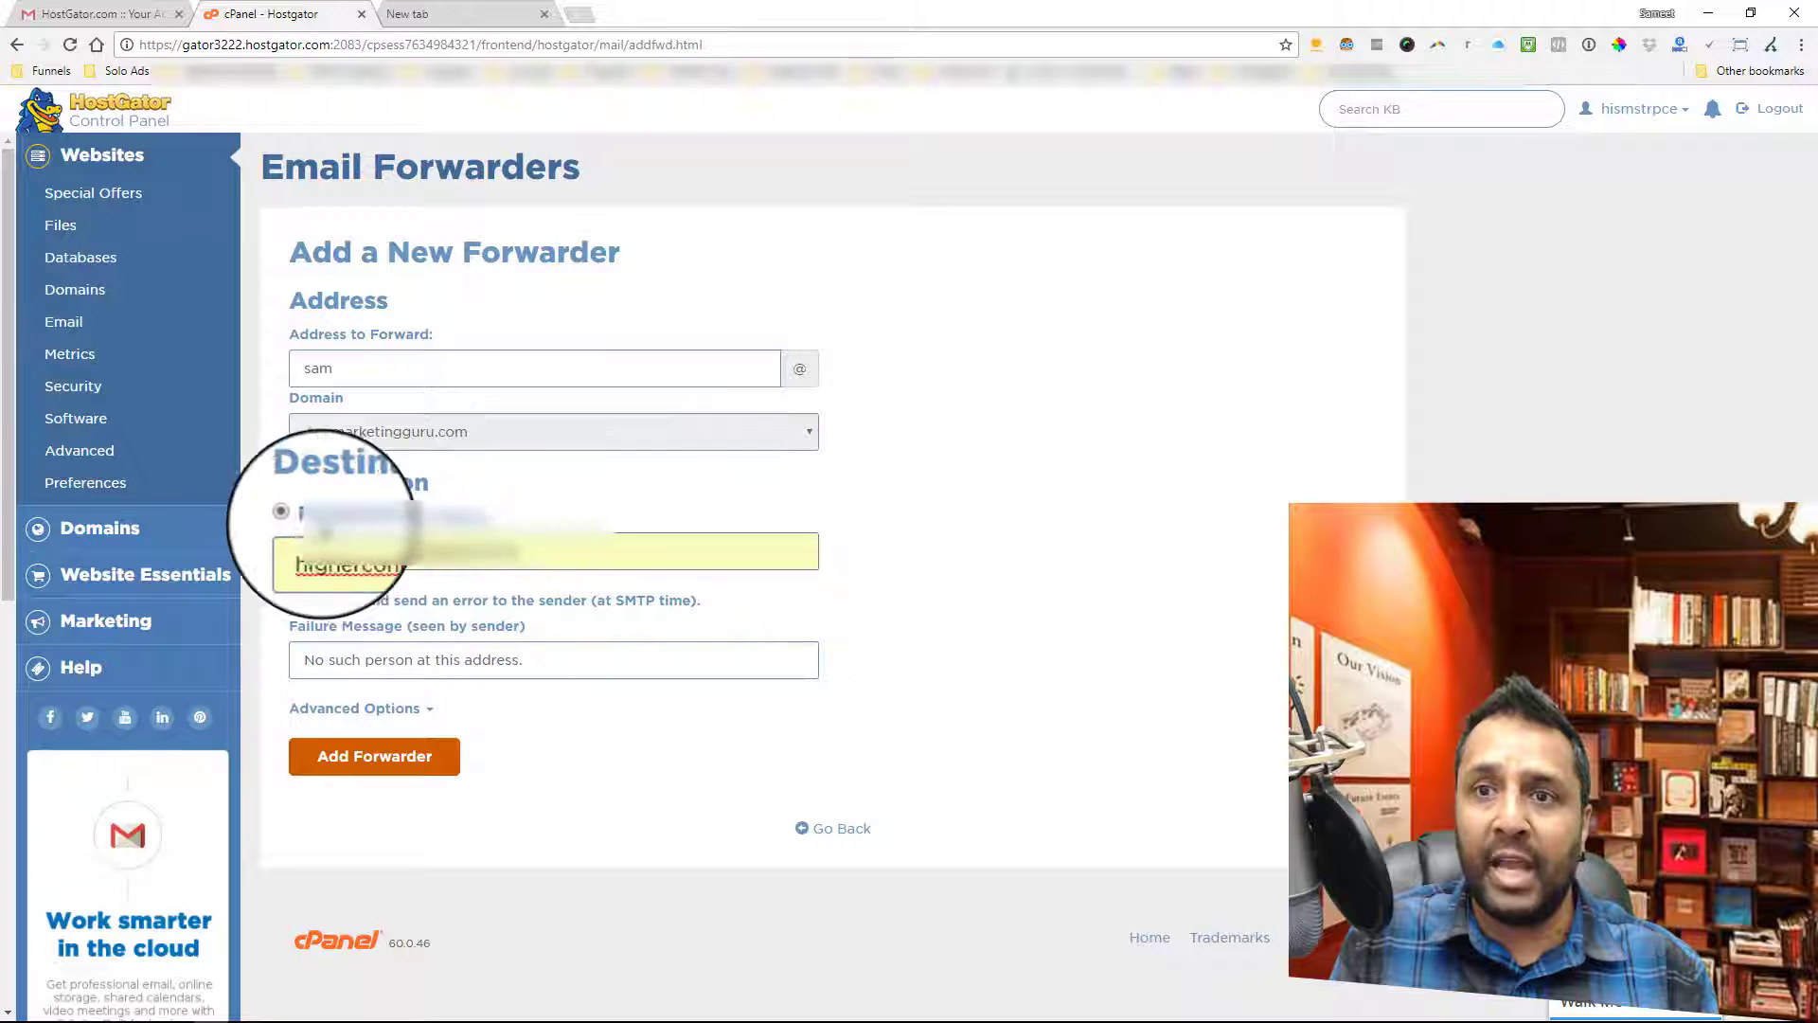
- Save the forwarder and highlight the confirmation that mail is copied to Gmail
{"action": "left_click", "coordinate": [389, 769]}
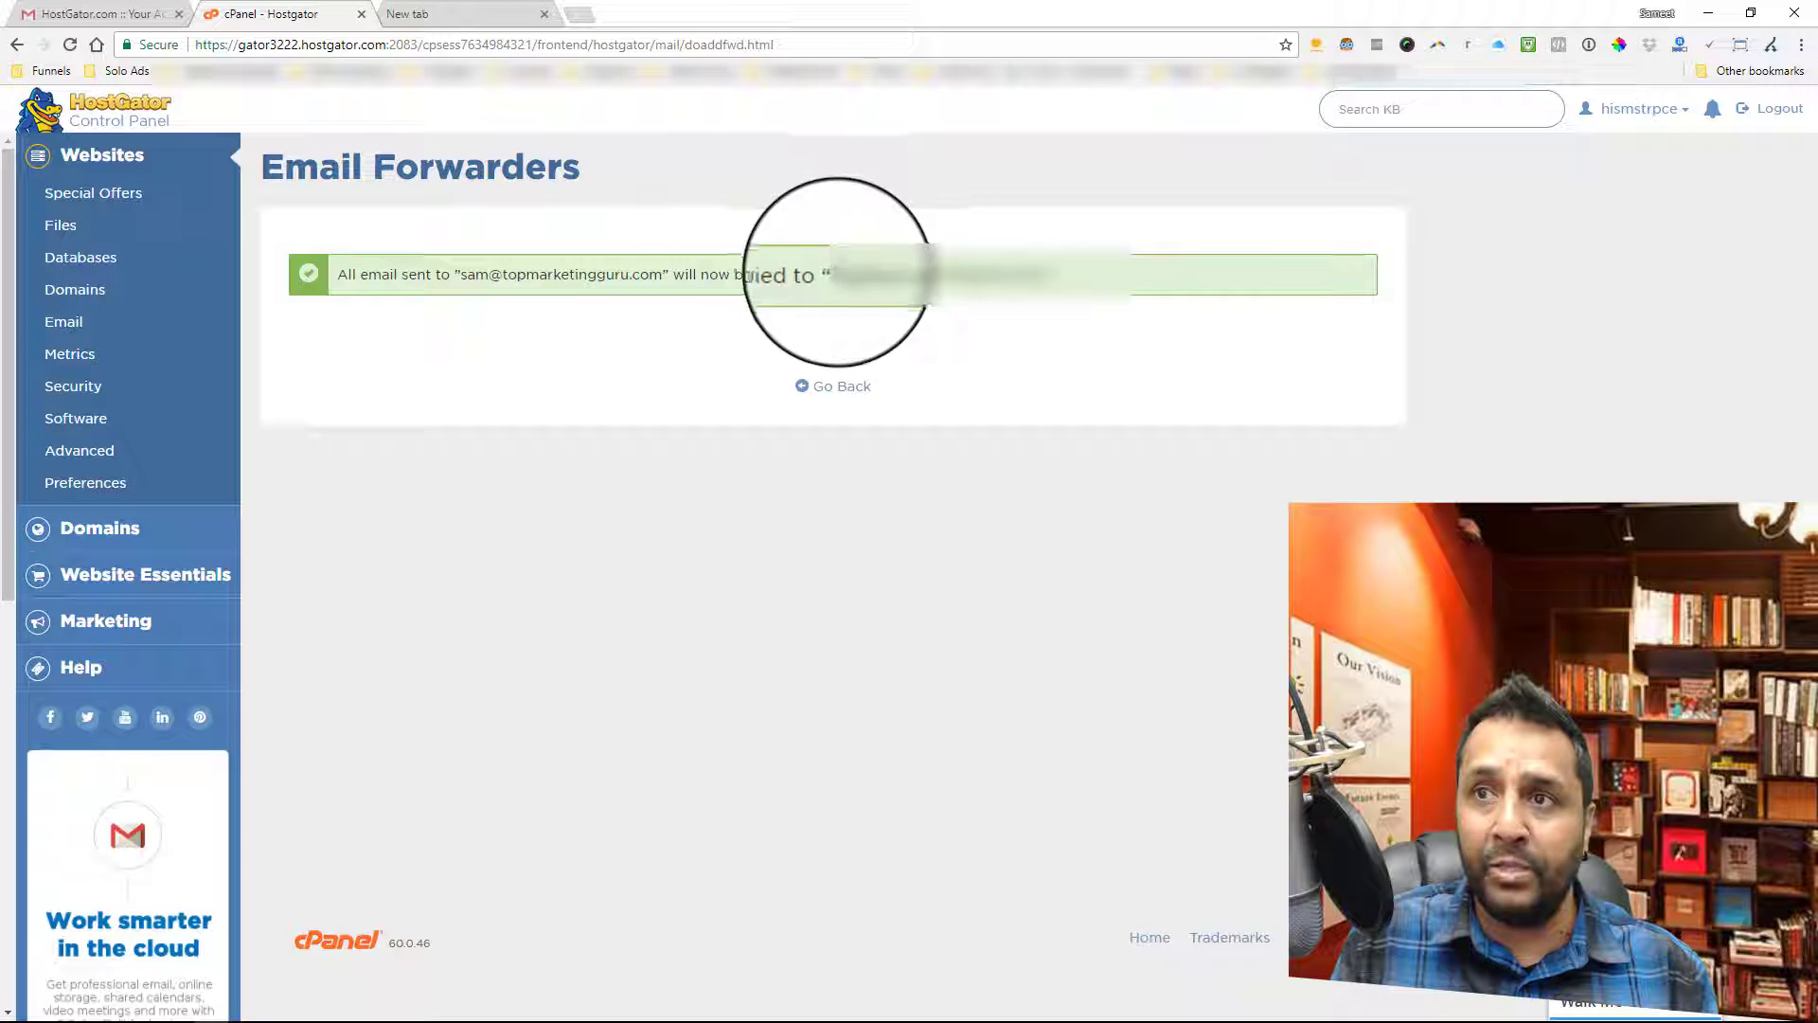
{"action": "left_click_drag", "start_coordinate": [823, 275], "coordinate": [1051, 277]}
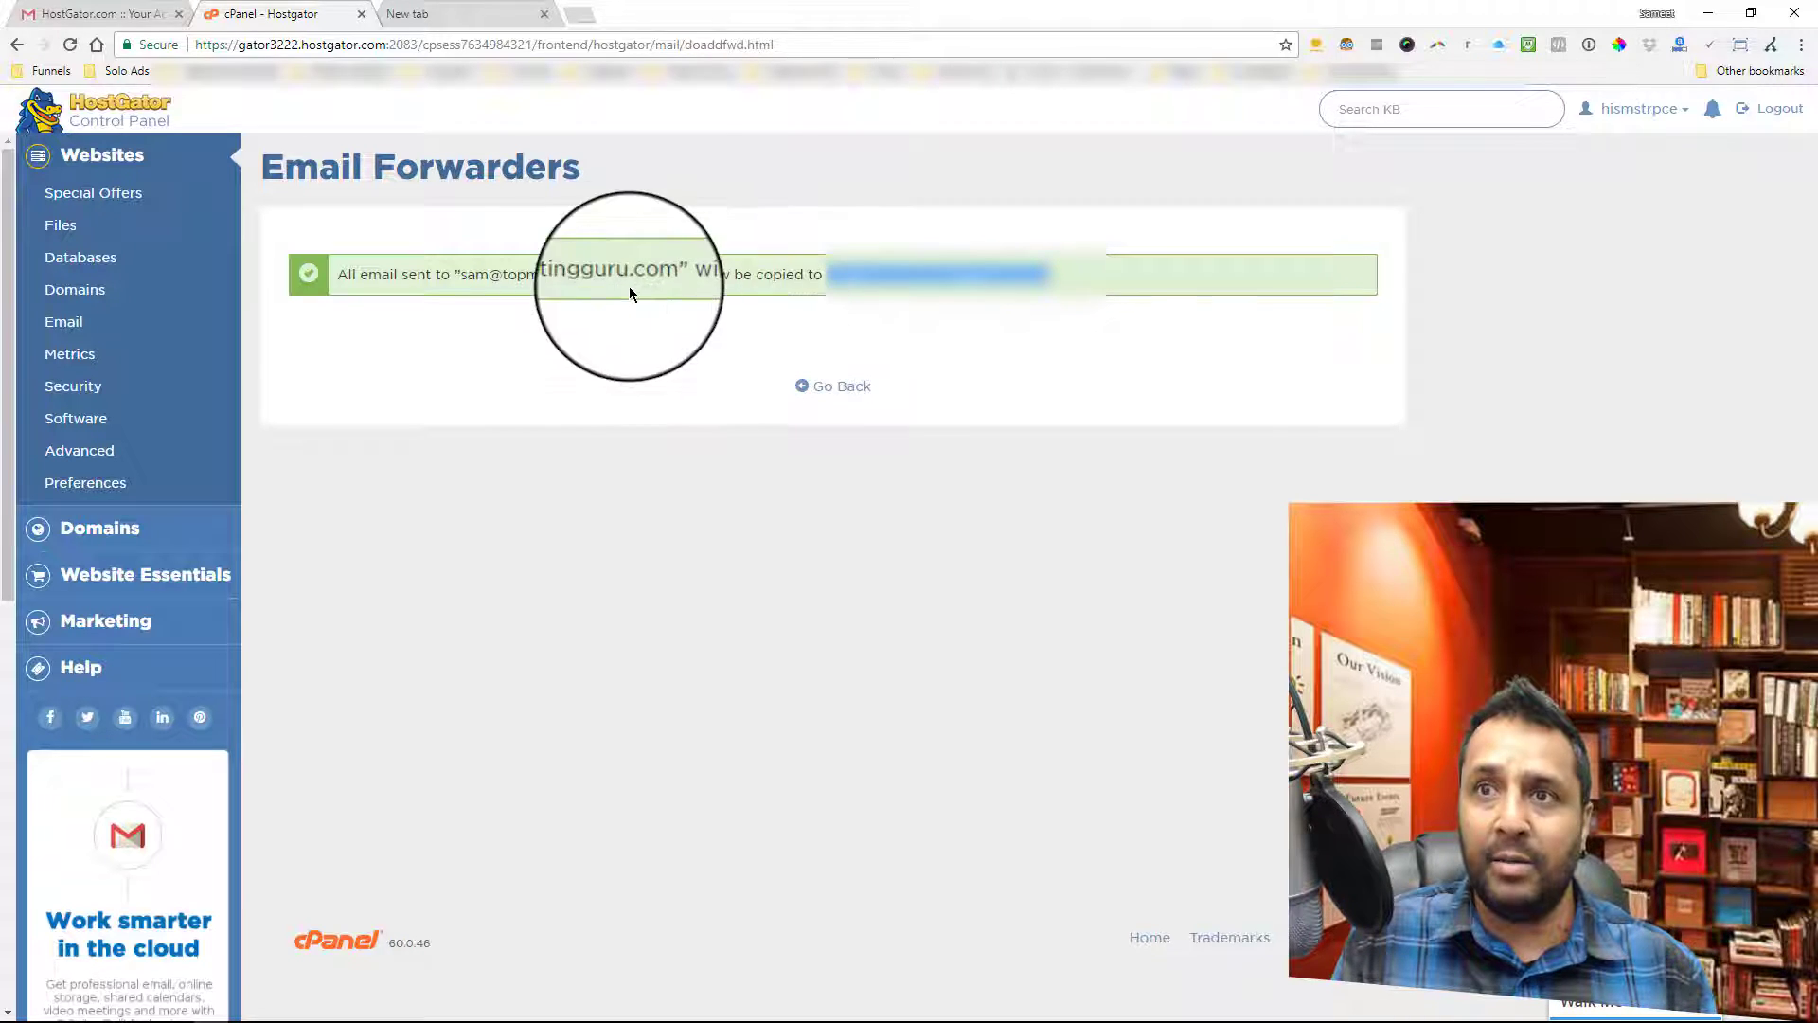
{"action": "left_click_drag", "start_coordinate": [339, 275], "coordinate": [1053, 277]}
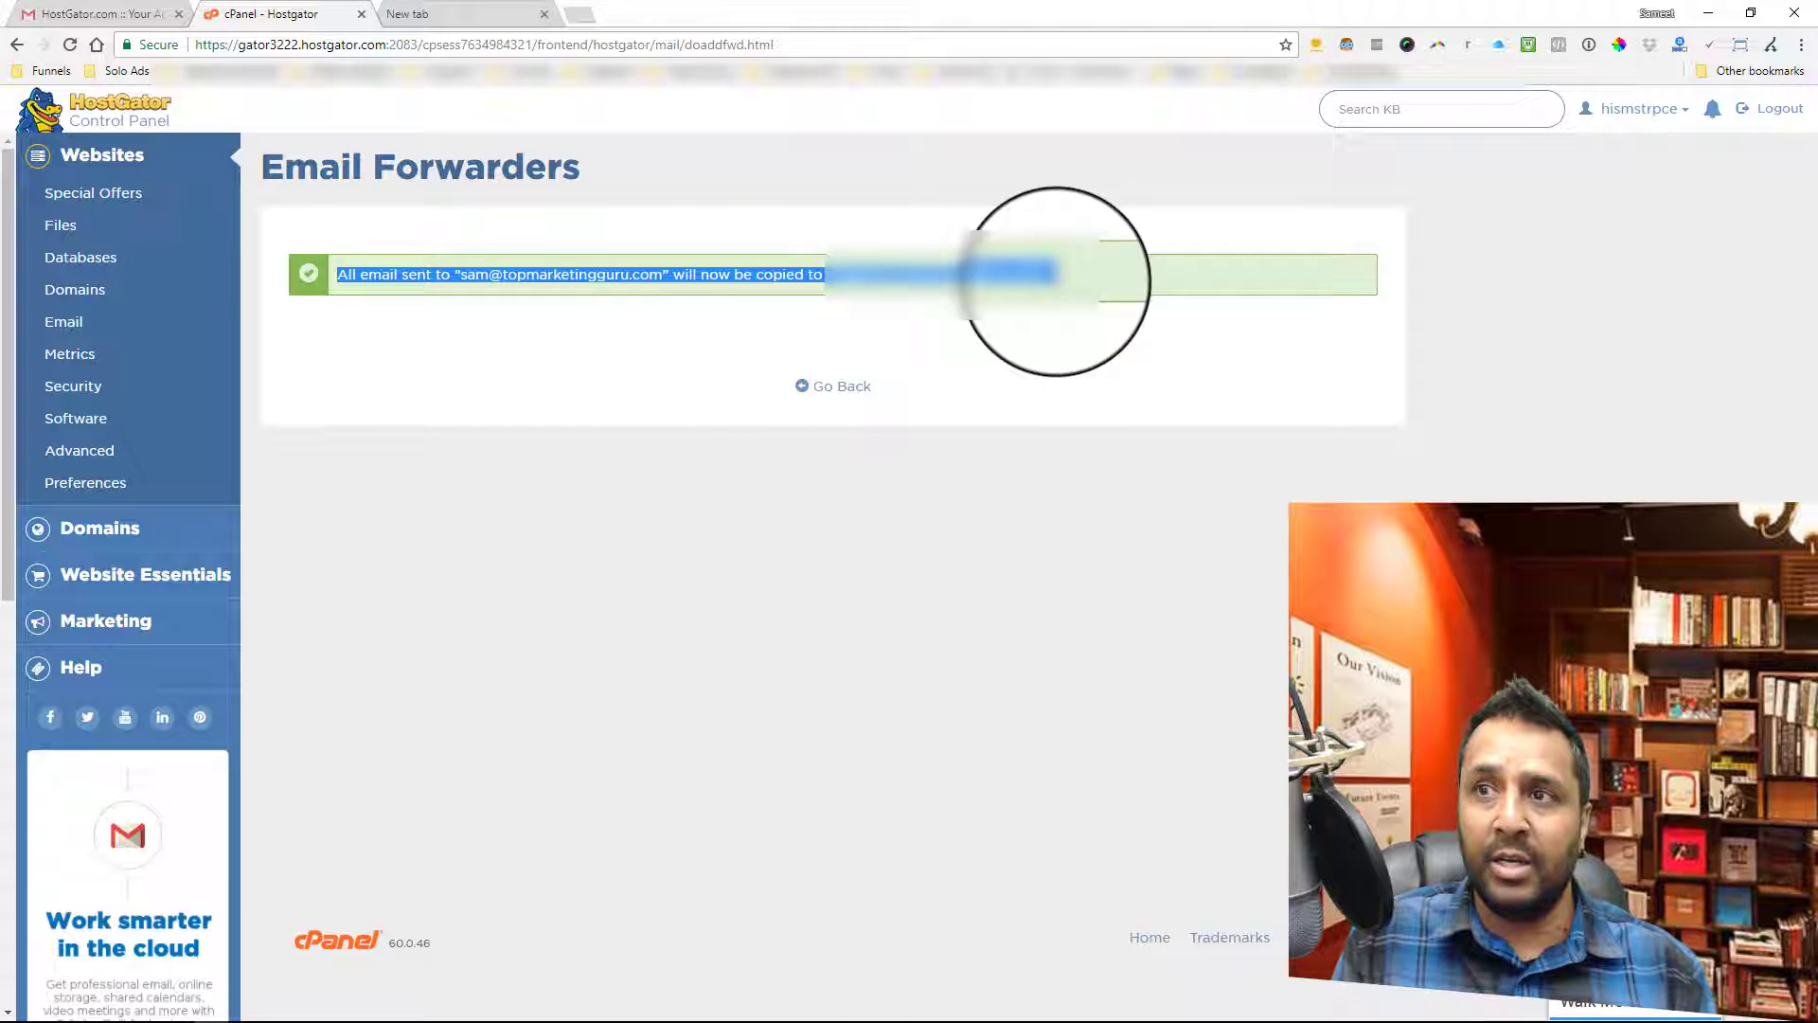